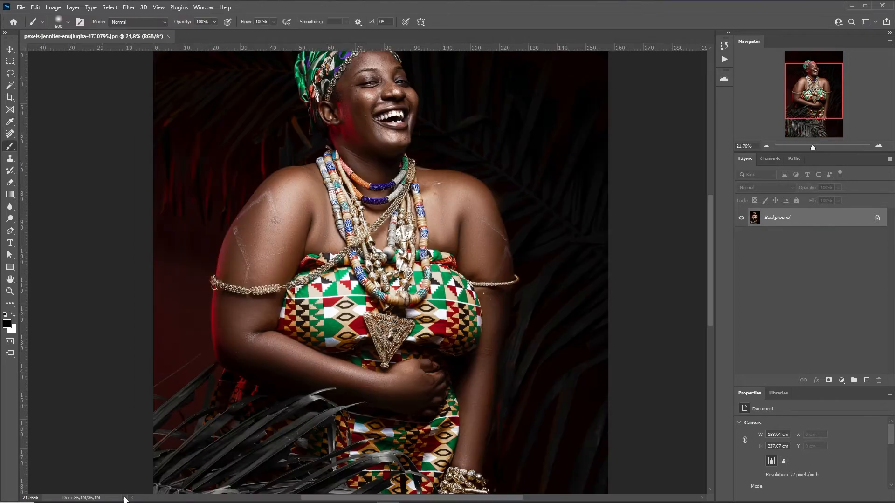
Turn on Show Crosshair in Brush Tip in the Cursors preferences and switch to the Brush tool
click(124, 498)
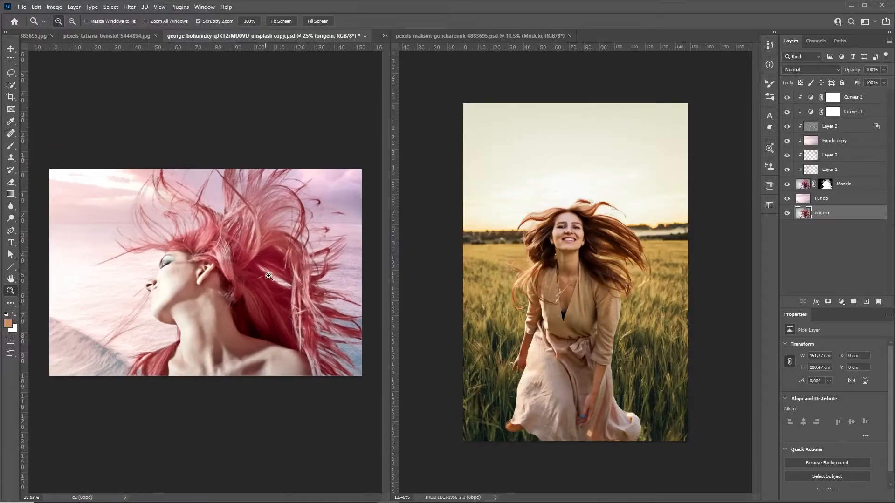
key(alt)
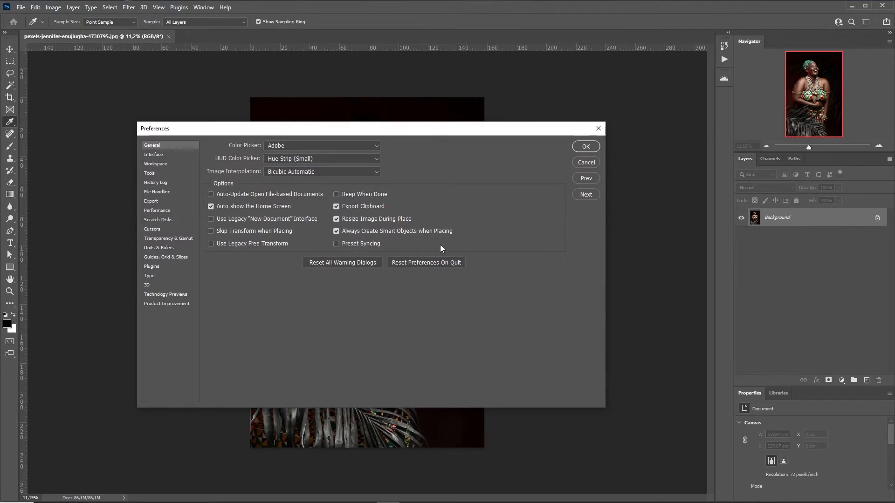
click(156, 231)
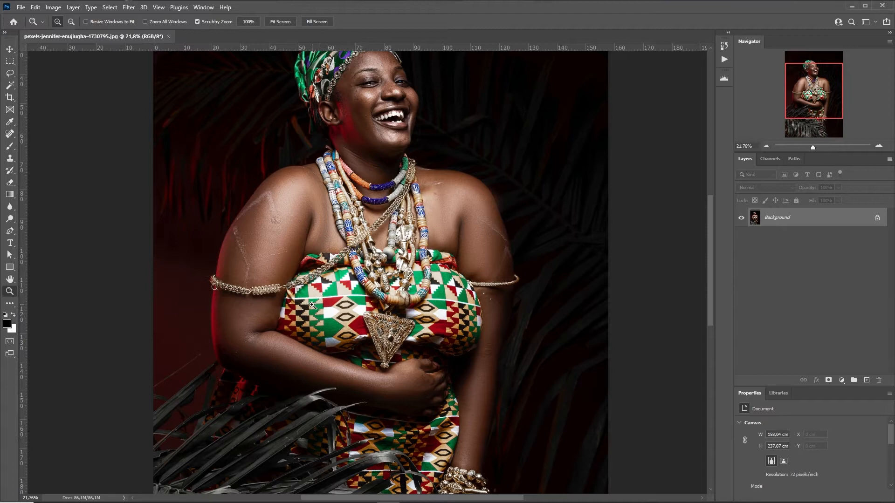
key(b)
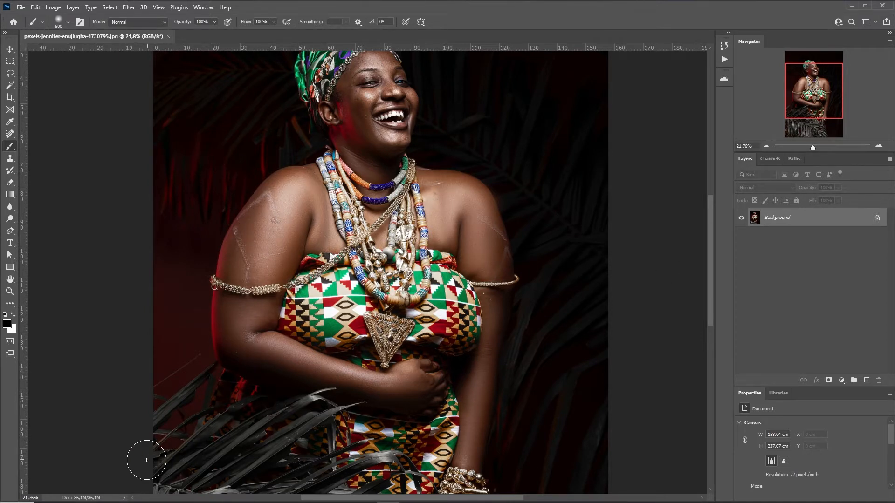
Show Scratch Sizes in the status bar, zoom out, and bring up the Actions panel
click(124, 497)
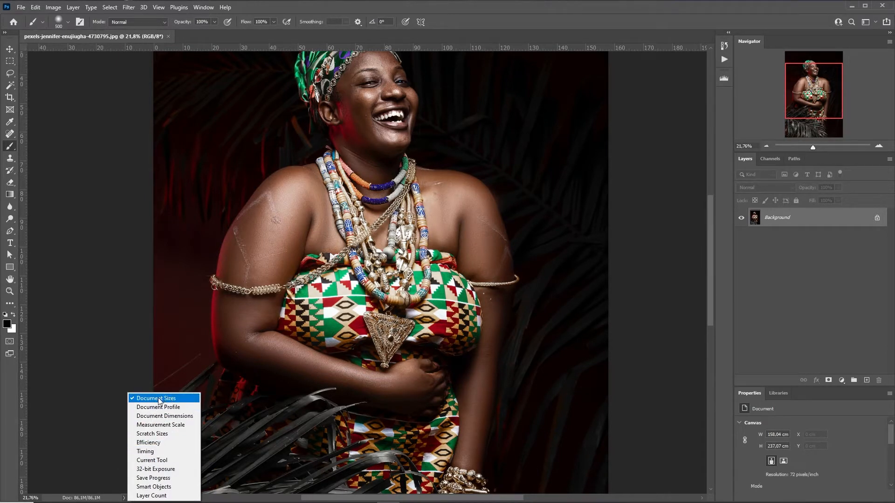
click(158, 434)
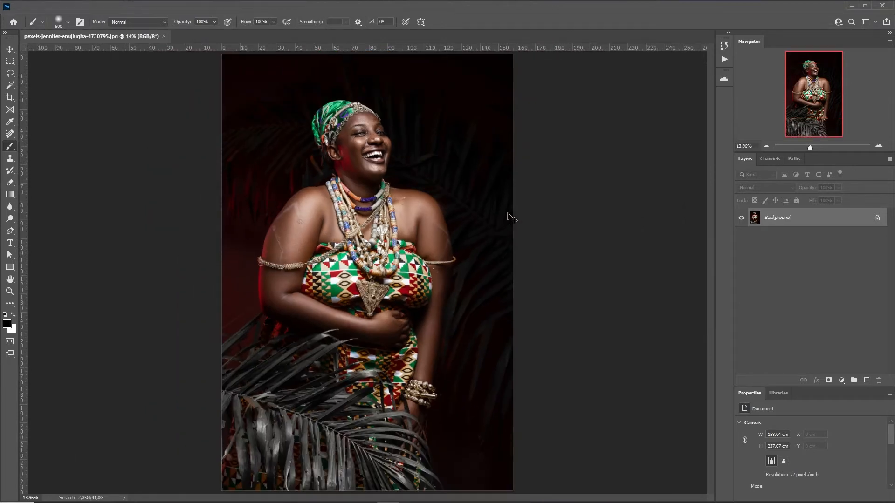
scroll(522, 256, down, 3)
click(725, 58)
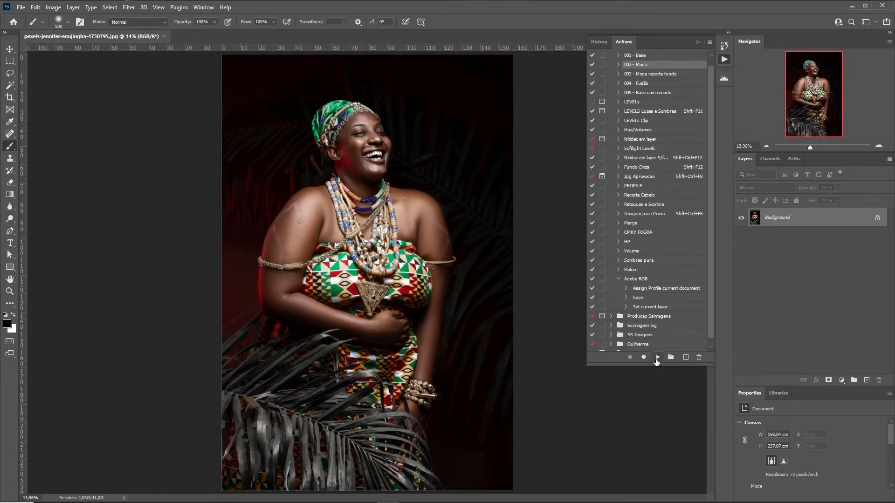
Play the 002 - Moda action, hide the Actions panel, and collapse the Original layer group
click(657, 357)
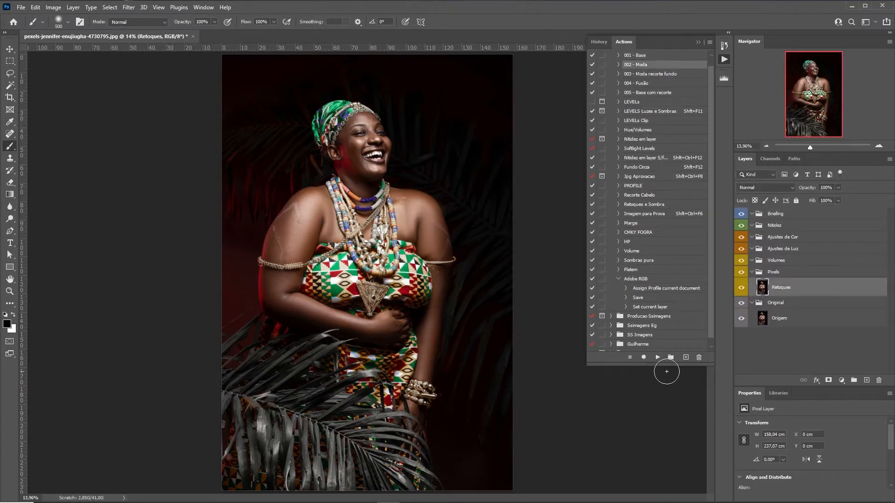
click(696, 42)
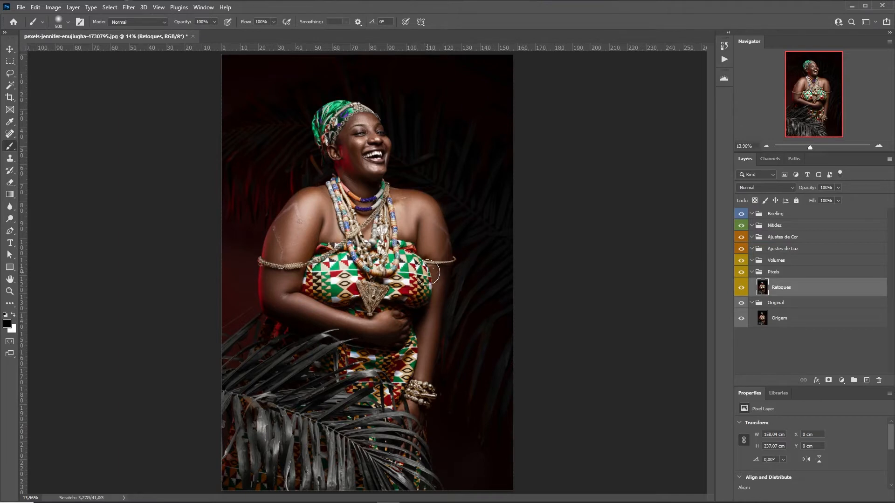
click(751, 303)
Duplicate the Retoques layer as a new layer named Liquify
drag(800, 287, 866, 378)
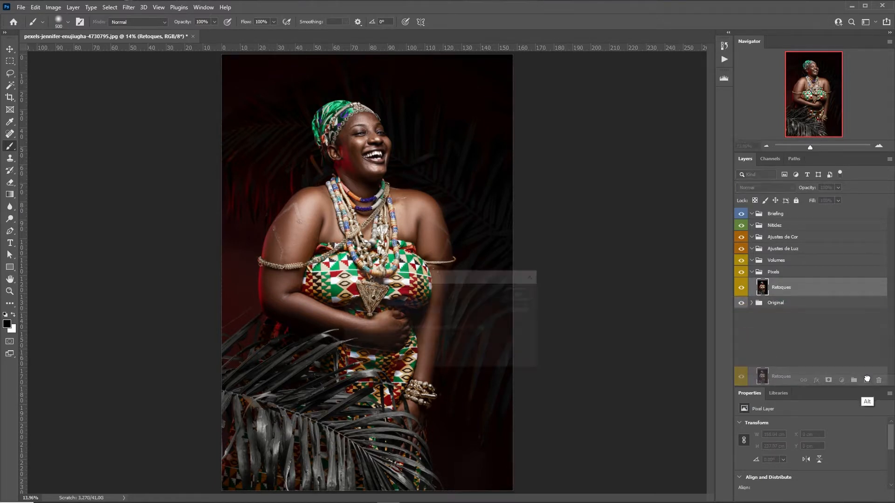
drag(415, 286, 453, 268)
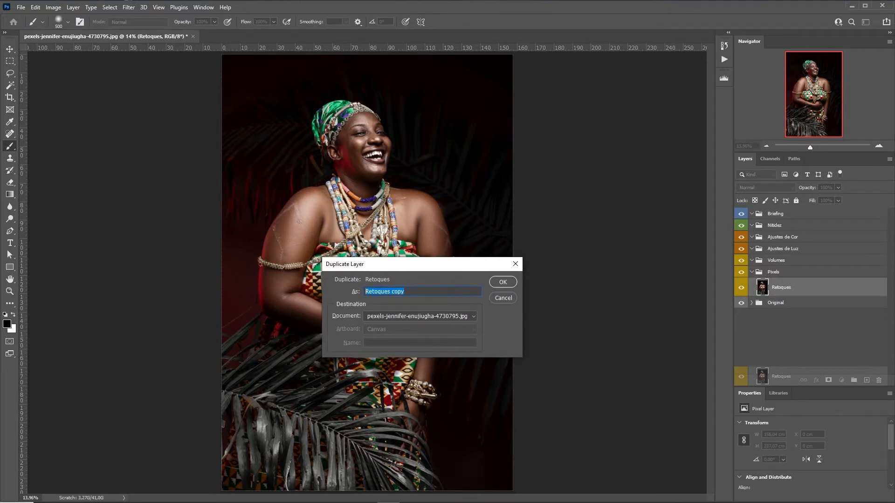
text(Liquify)
key(Return)
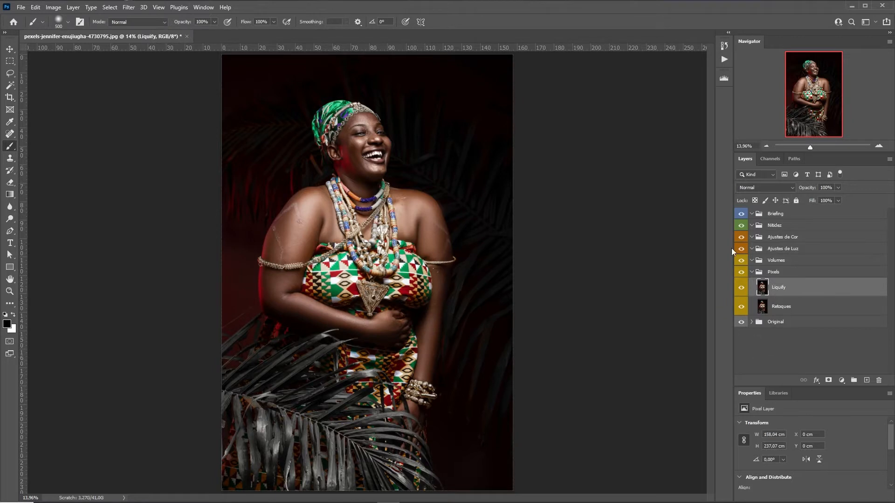
Convert the Liquify layer to a smart object and open Filter > Liquify on it
right_click(795, 289)
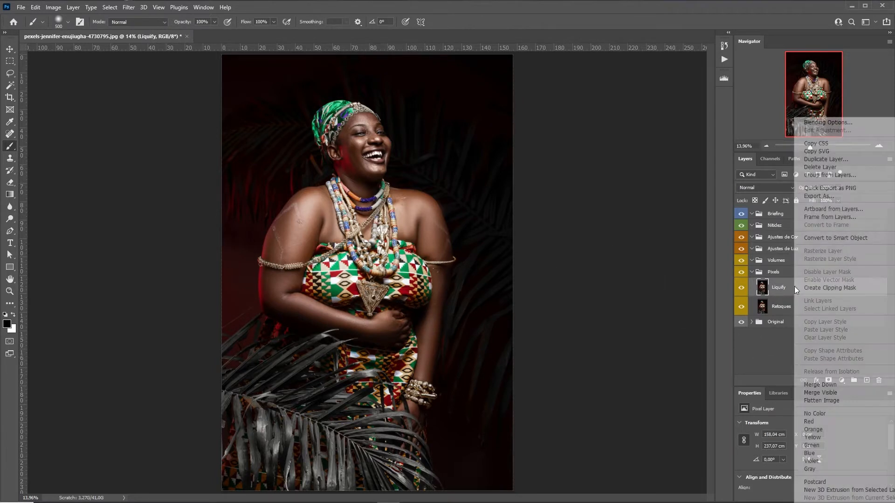
click(856, 240)
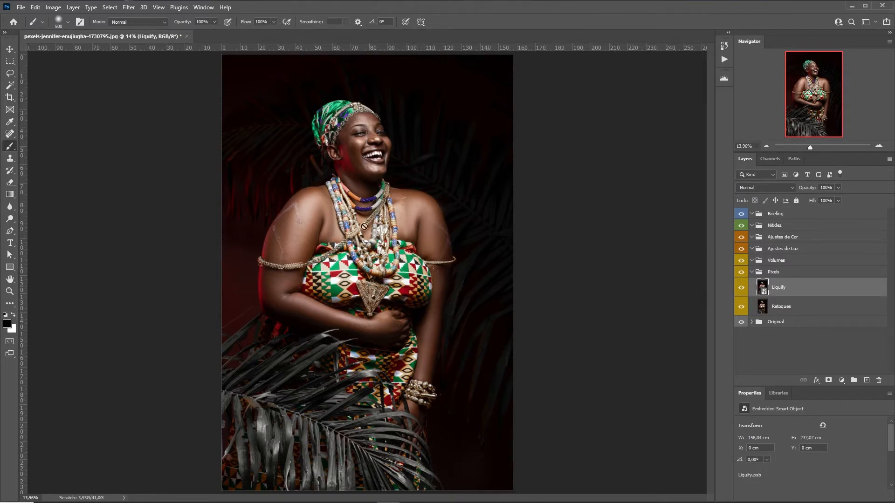
click(129, 7)
click(151, 94)
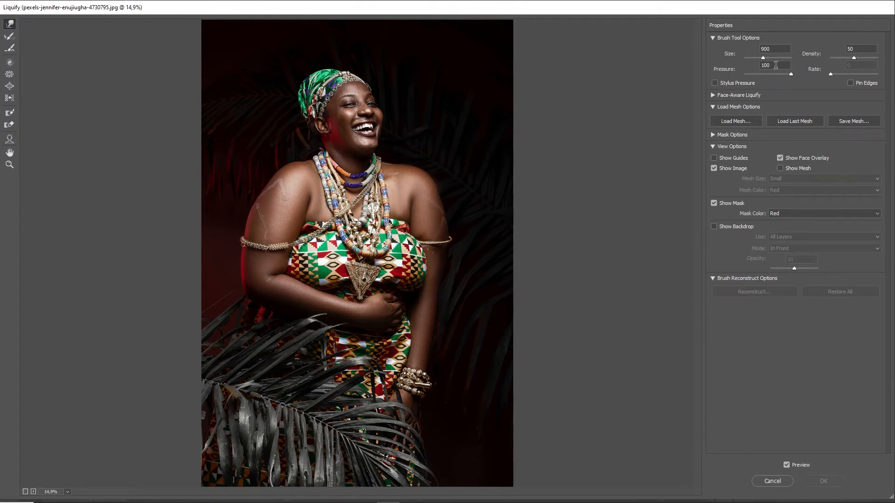
Set Liquify pressure to 40, test warp strokes on face and shoulder, then Restore All
click(776, 65)
mouse_move(382, 119)
mouse_down()
mouse_move(399, 116)
mouse_move(391, 116)
mouse_up()
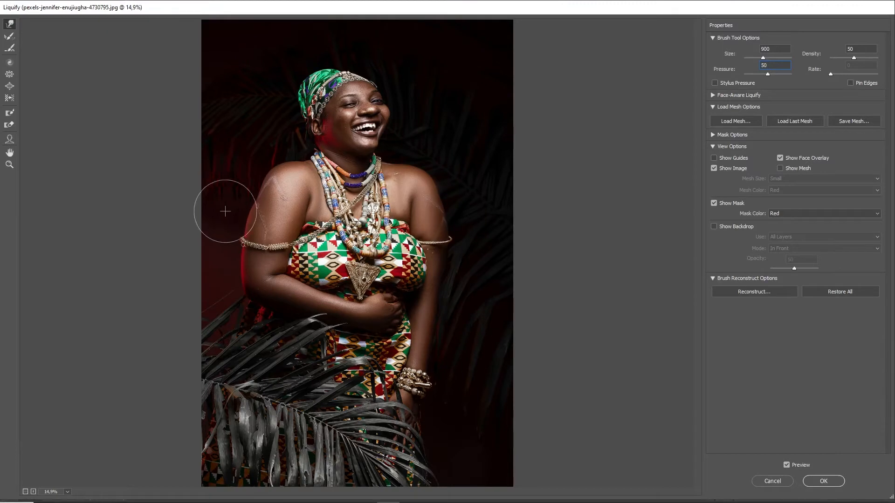
mouse_move(225, 211)
mouse_down()
mouse_move(240, 190)
mouse_move(256, 190)
mouse_up()
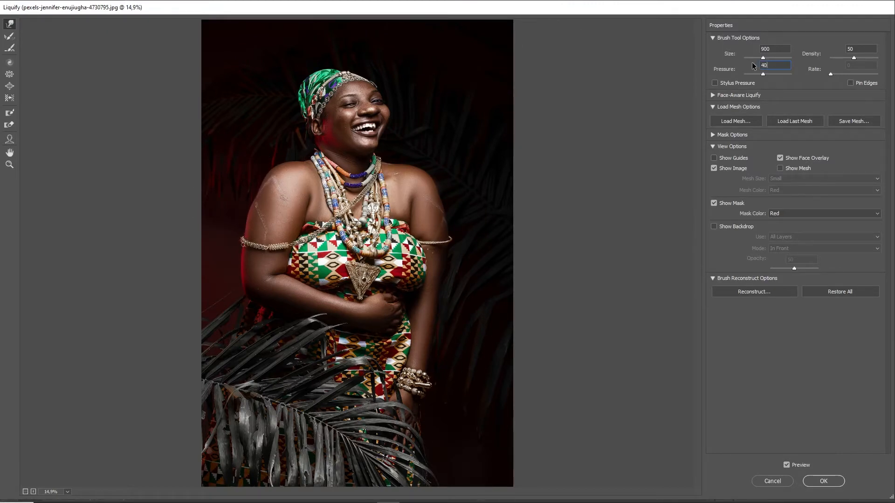
drag(249, 206, 254, 191)
click(849, 296)
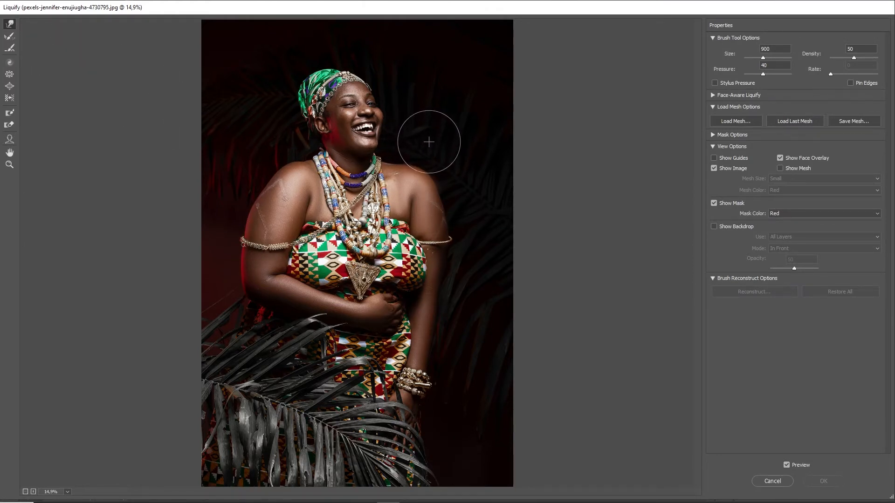
Resize the Liquify brush from 500 back to 900 and reselect the Forward Warp tool
key(bracketleft)
key(bracketleft)
key(bracketleft)
key(bracketleft)
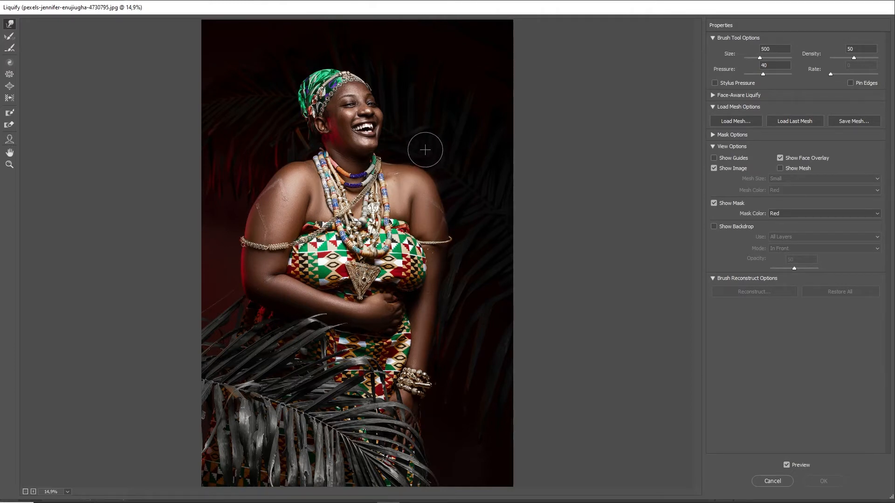
key(bracketright)
key(bracketright)
key(bracketright)
key(bracketright)
key(z)
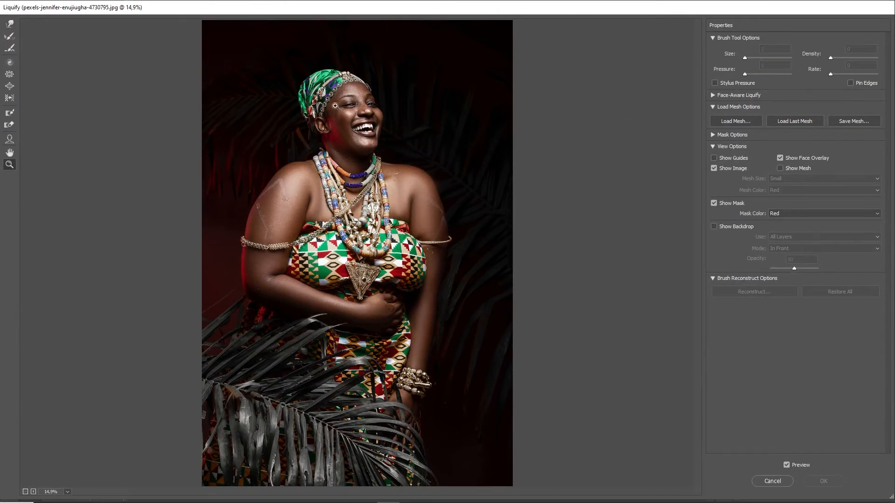
click(11, 26)
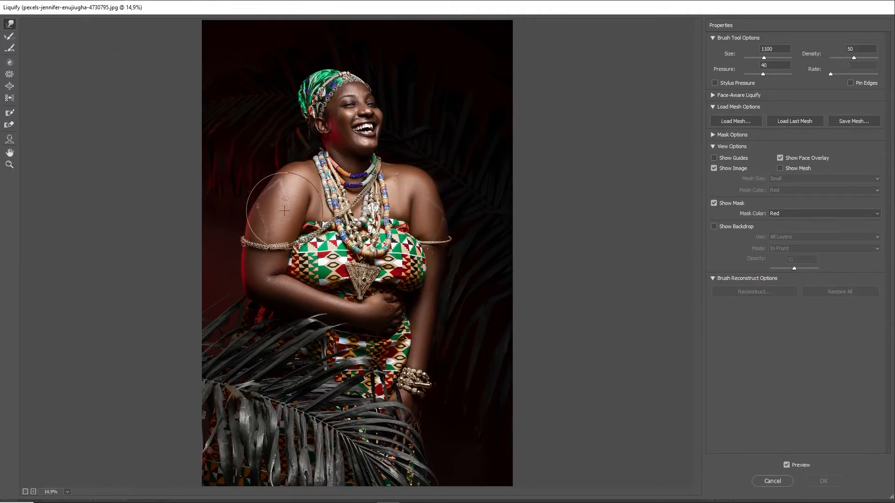
At brush size 1100, warp the left shoulder and upper arm upward
key(bracketright)
key(bracketright)
key(bracketright)
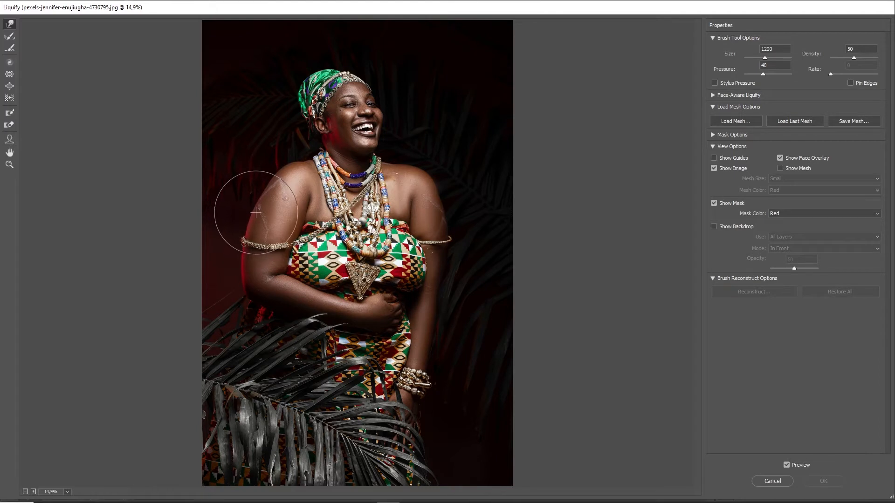
drag(251, 210, 254, 217)
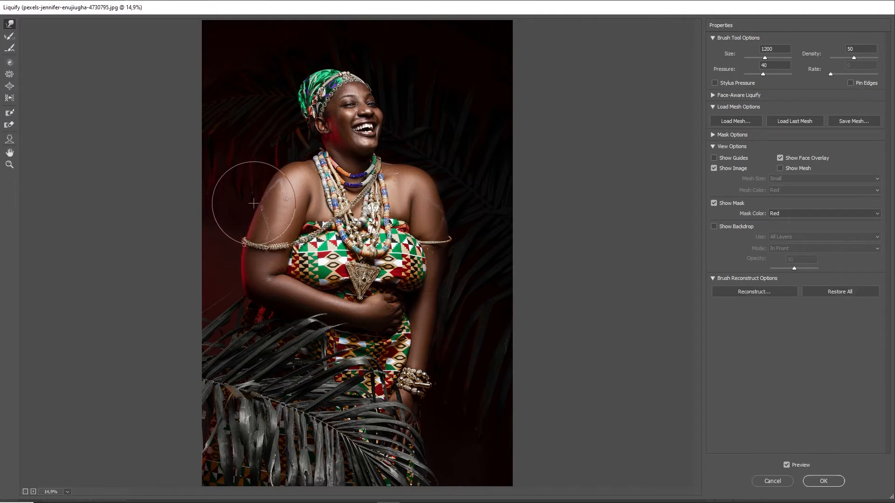
mouse_move(245, 241)
mouse_down()
mouse_move(239, 200)
mouse_move(252, 196)
mouse_up()
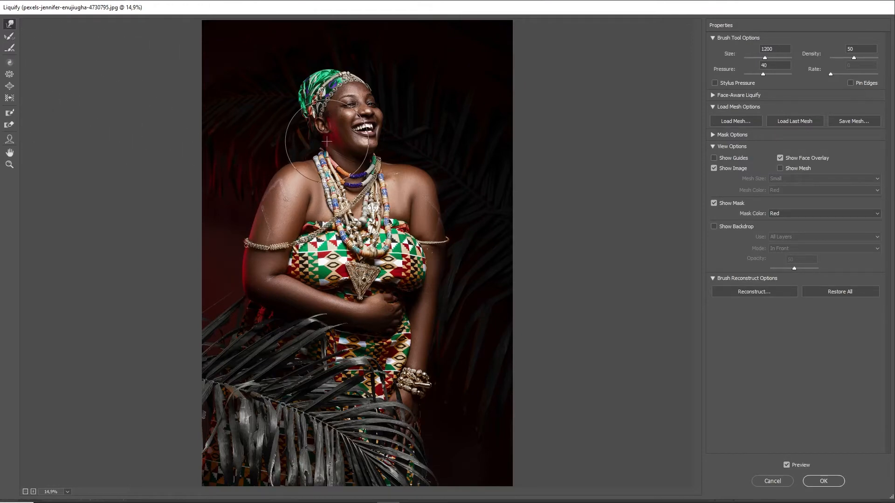
Zoom in on the face and freeze the neck, necklace and orange collar against warping
key(z)
click(388, 215)
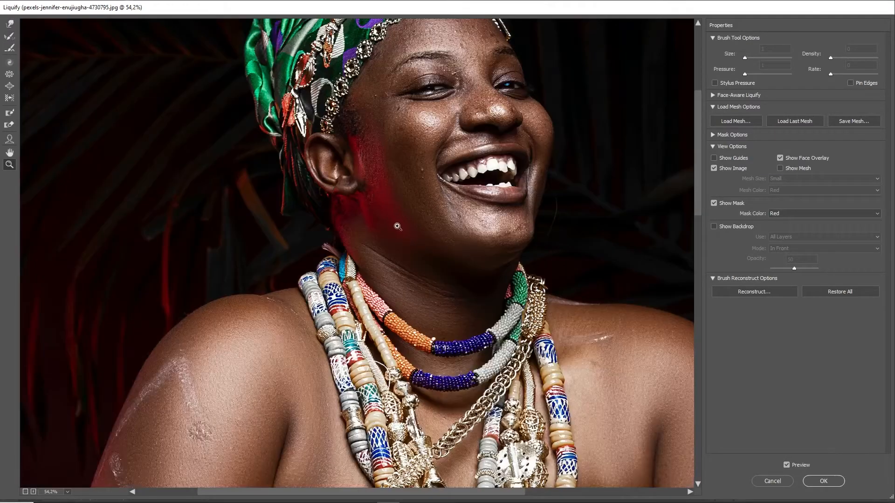
drag(369, 261, 376, 228)
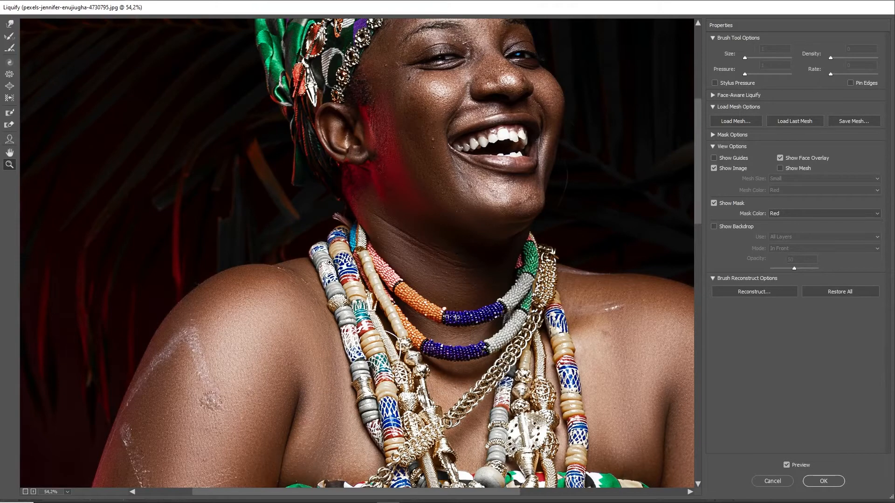
click(9, 113)
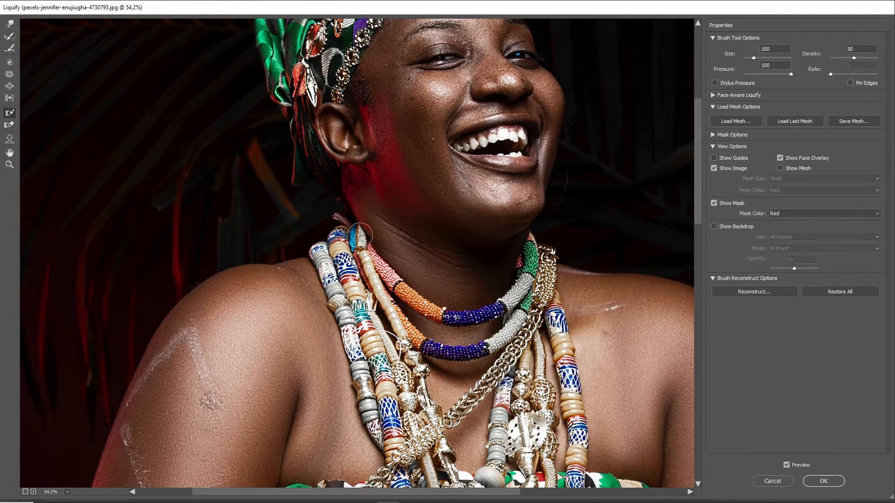
mouse_move(360, 236)
mouse_down()
mouse_move(337, 224)
mouse_move(334, 244)
mouse_move(379, 262)
mouse_move(379, 270)
mouse_move(358, 244)
mouse_move(361, 285)
mouse_move(313, 251)
mouse_move(366, 298)
mouse_up()
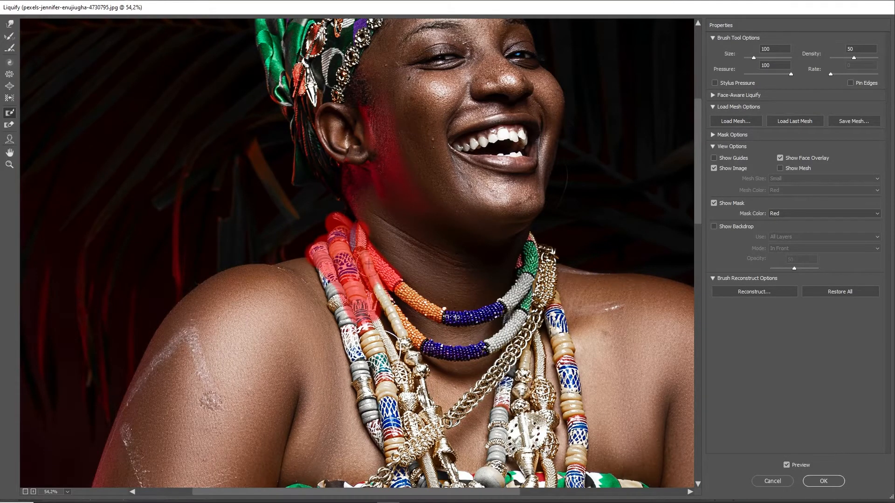
drag(369, 263, 397, 296)
With Forward Warp at size 300, push the green headscarf's top and upper-left edge upward
key(w)
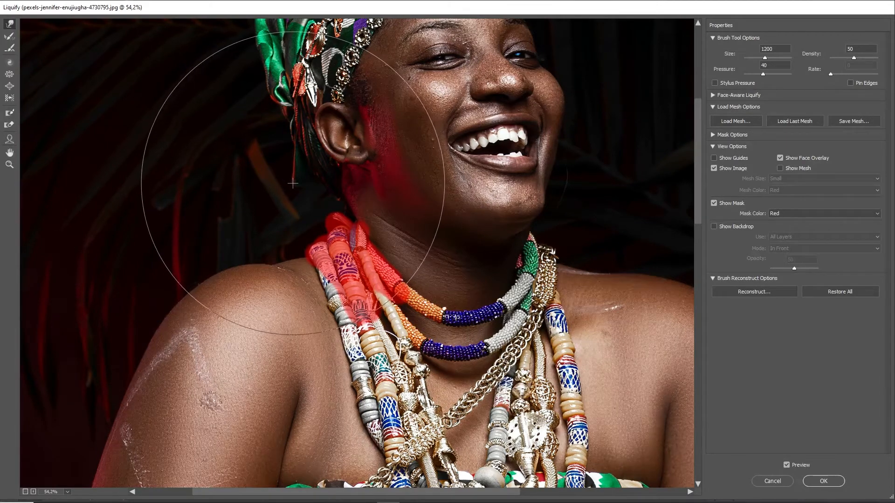
key(bracketleft)
key(bracketleft)
key(bracketleft)
key(bracketleft)
key(bracketleft)
key(bracketleft)
key(bracketleft)
key(bracketleft)
key(bracketleft)
key(bracketleft)
key(bracketleft)
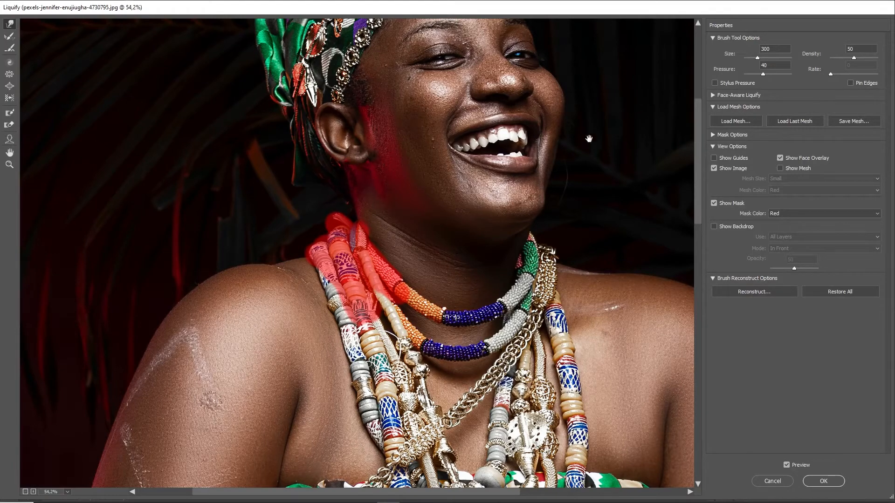
mouse_move(589, 138)
mouse_down()
mouse_move(476, 312)
mouse_move(508, 250)
mouse_move(502, 287)
mouse_move(533, 387)
mouse_up()
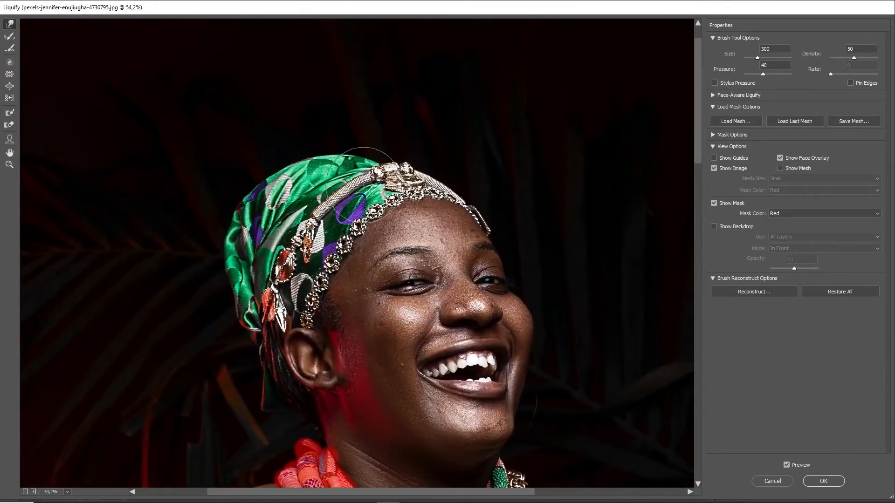
key(bracketright)
drag(328, 162, 331, 141)
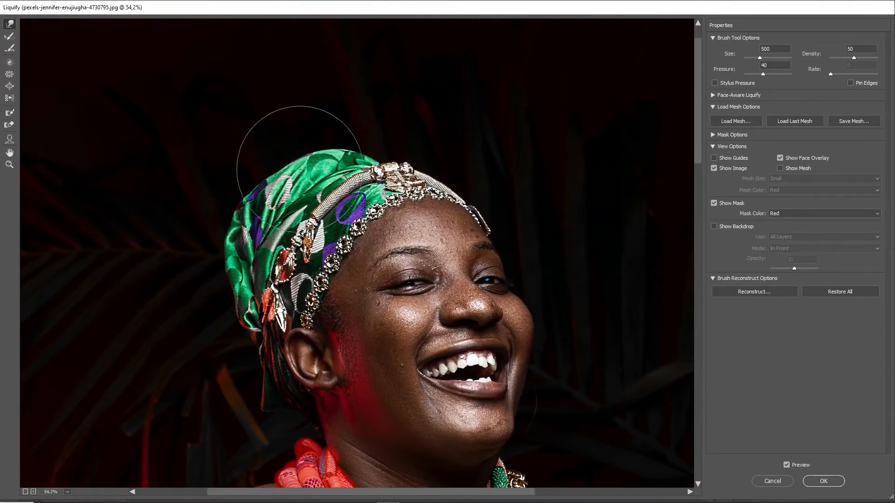
drag(290, 171, 272, 166)
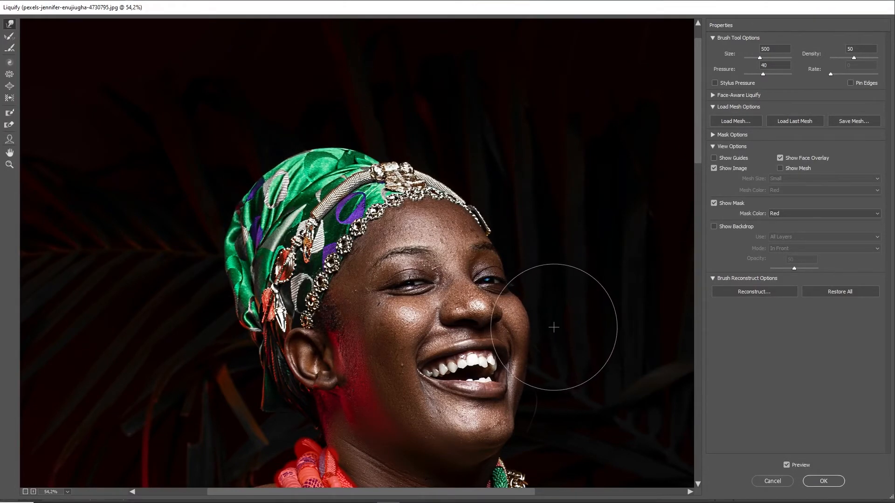
scroll(544, 319, down, 5)
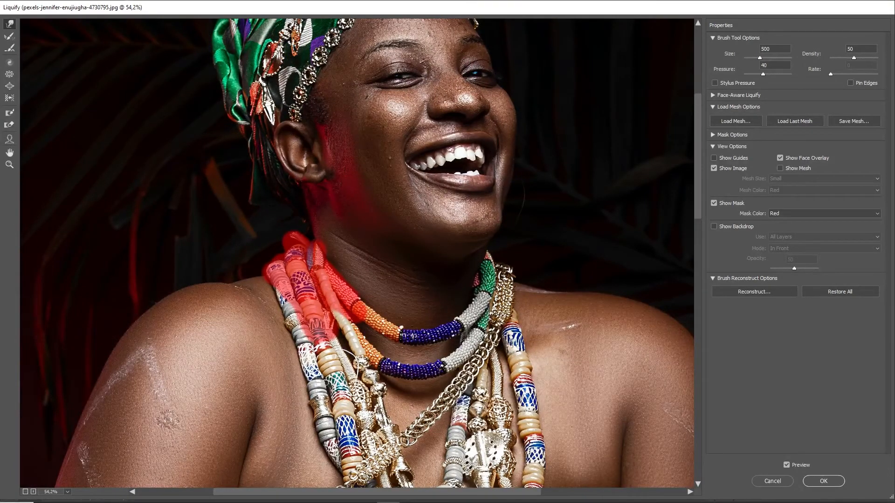
Try the Pucker brush, then partly restore the right cheek contour with Reconstruct at size 300
click(10, 76)
key(bracketleft)
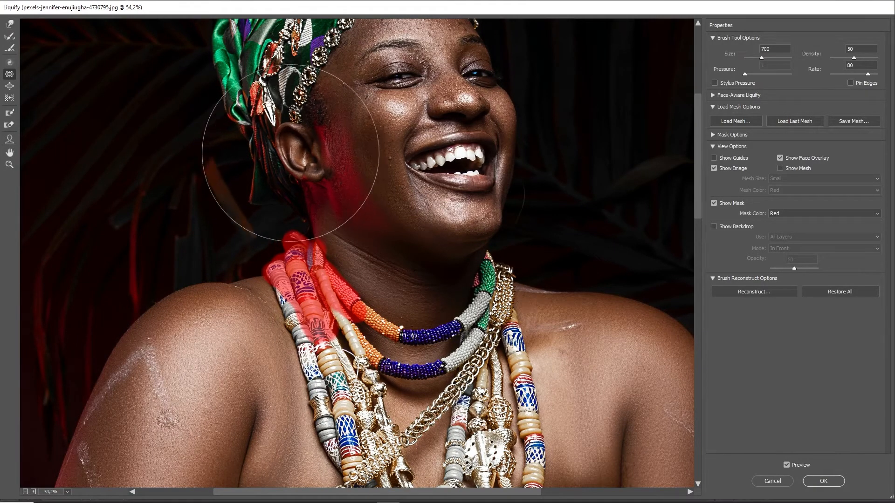
click(10, 24)
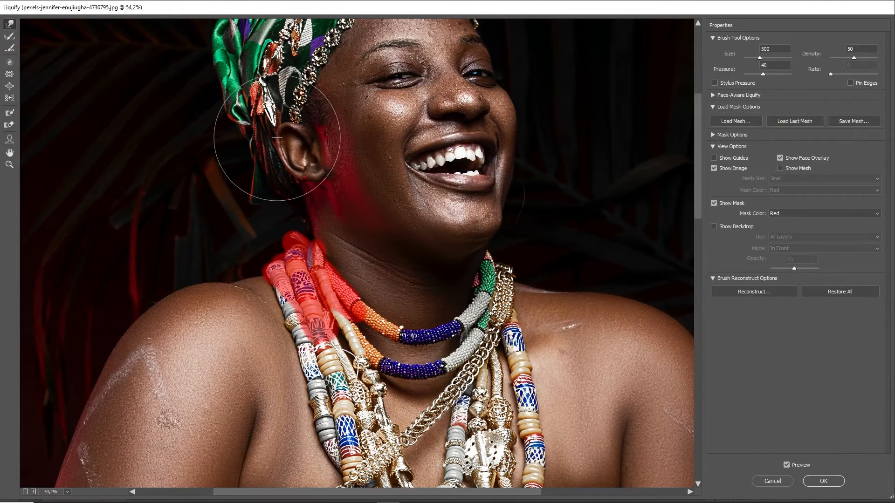
drag(391, 204, 398, 306)
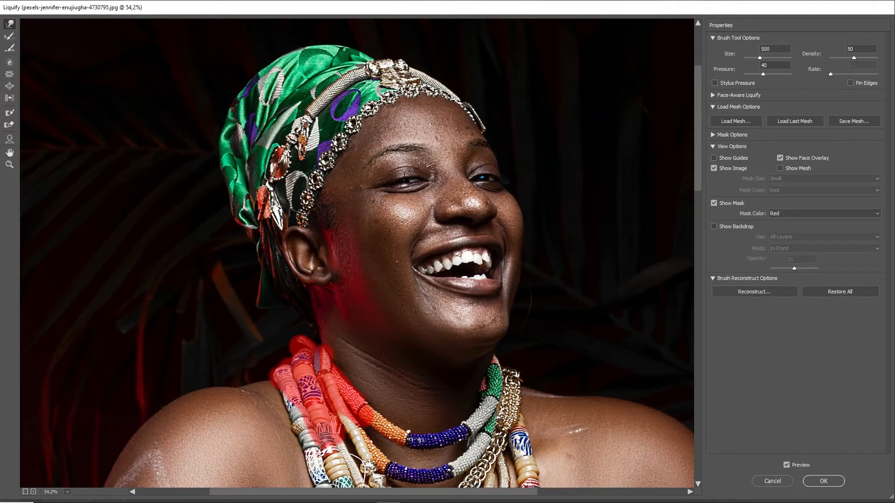
click(9, 37)
key(])
key(])
key(])
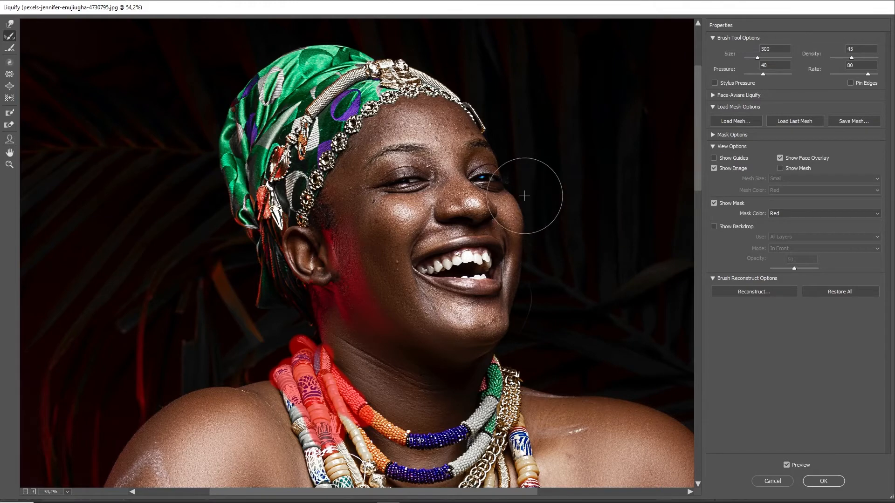
mouse_move(526, 195)
mouse_down()
mouse_move(525, 279)
mouse_move(524, 188)
mouse_move(525, 286)
mouse_up()
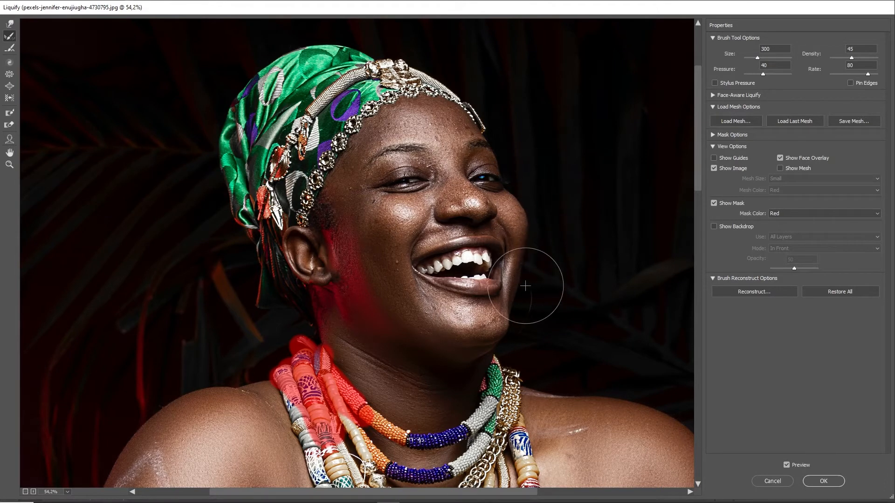
Zoom out to 33.3%, toggle Preview to compare with the original, and view the whole photo
key(ctrl+space)
ctrl+alt+click(518, 247)
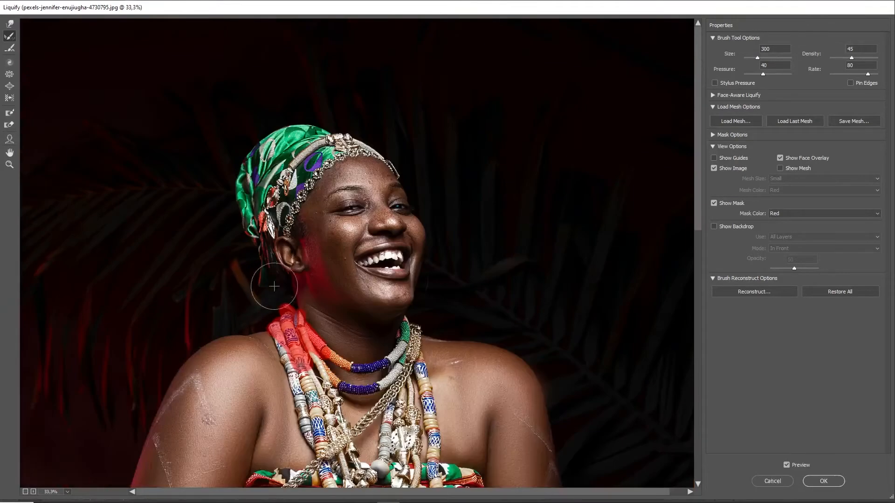
drag(473, 372, 458, 237)
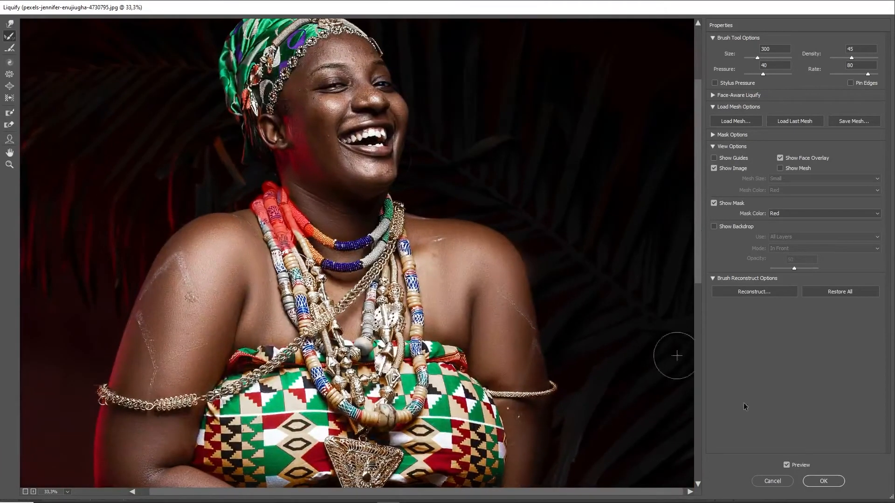
click(788, 466)
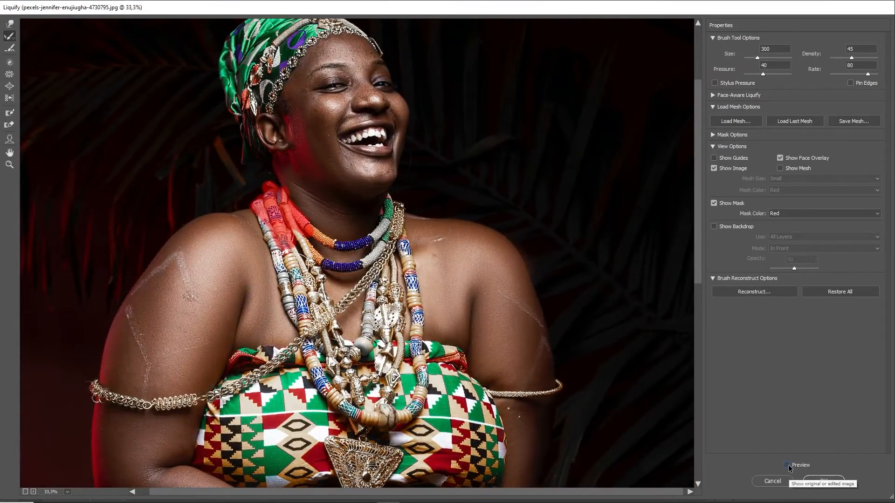
click(788, 466)
click(790, 467)
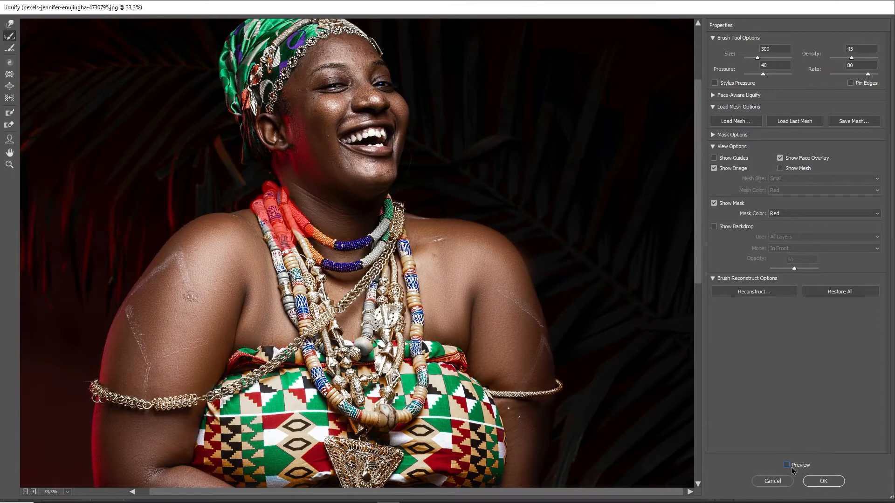
key(ctrl+minus)
key(ctrl+minus)
key(ctrl+minus)
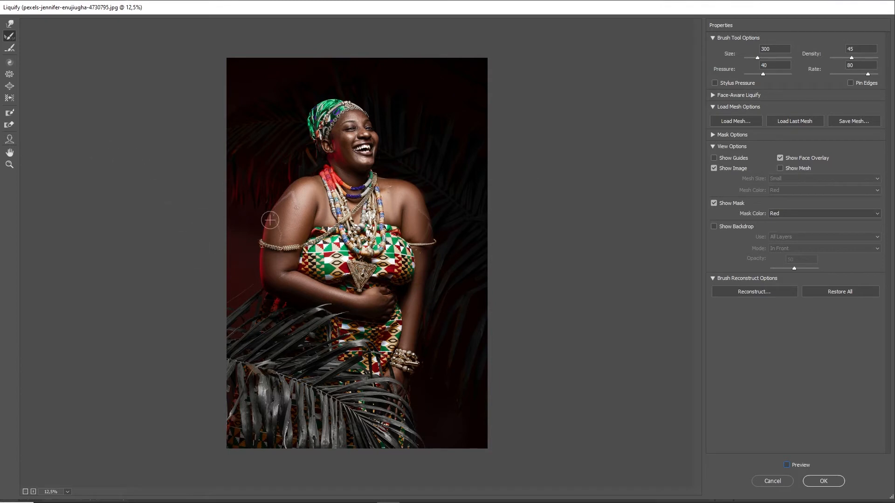
With the Face Tool, set nose -77, eyes 38, mouth 37 and face width -40, then apply Liquify
click(10, 143)
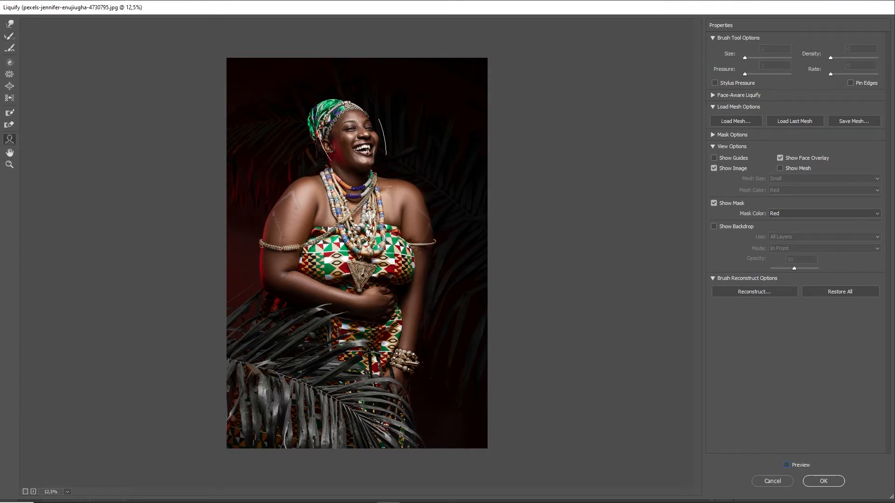
key(ctrl+plus)
key(ctrl+plus)
key(ctrl+plus)
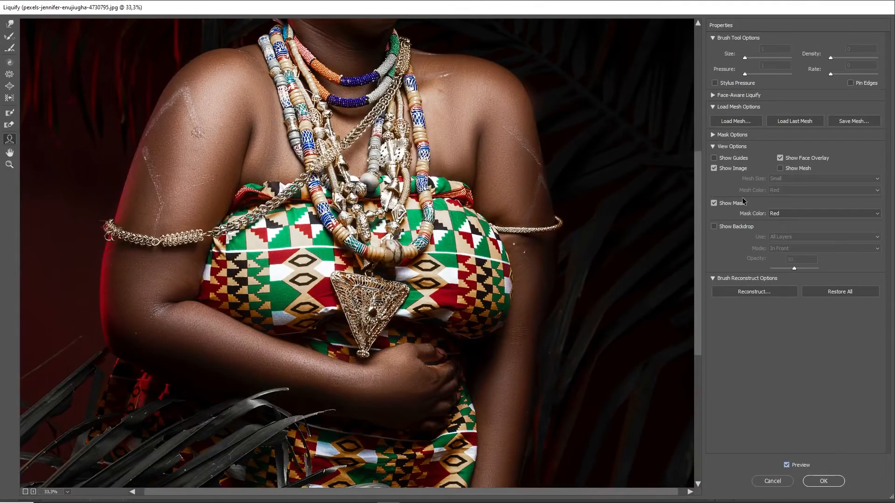
drag(698, 212, 699, 37)
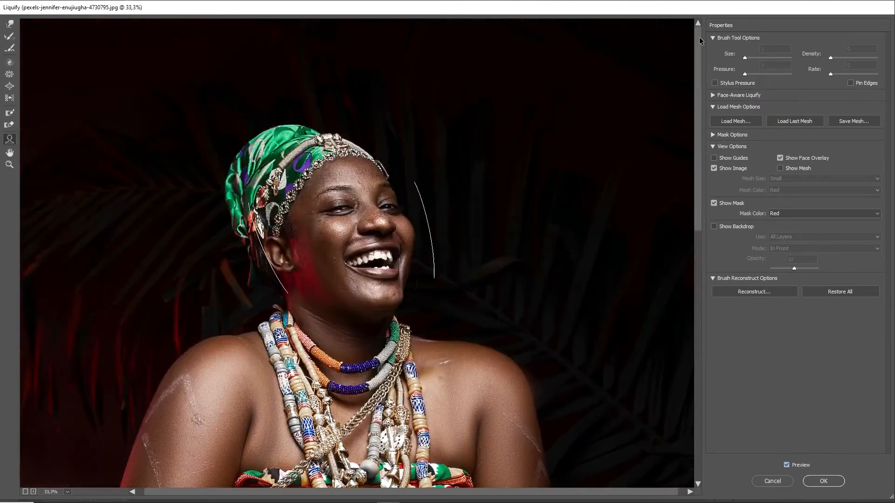
drag(428, 228, 422, 229)
mouse_move(375, 235)
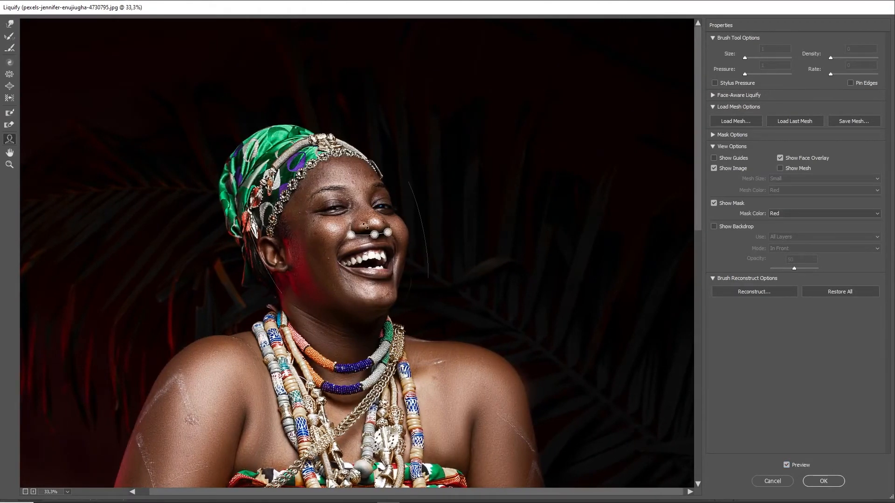
drag(375, 238, 375, 238)
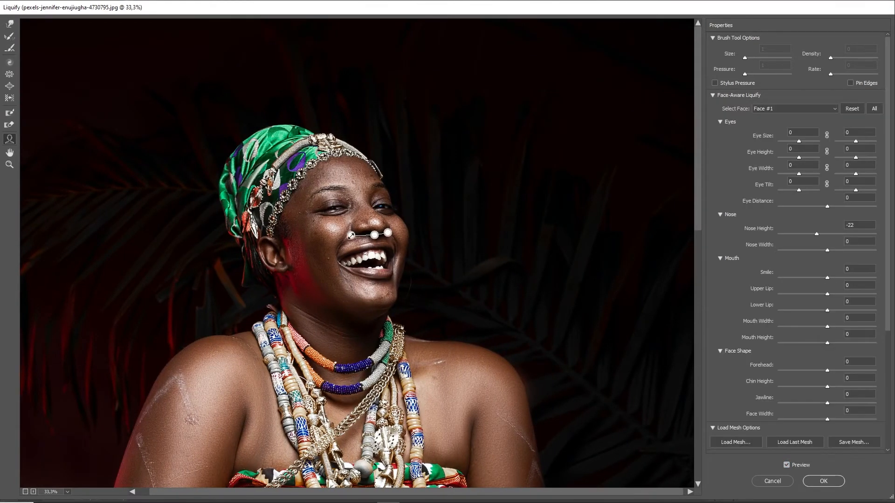
drag(325, 205, 318, 212)
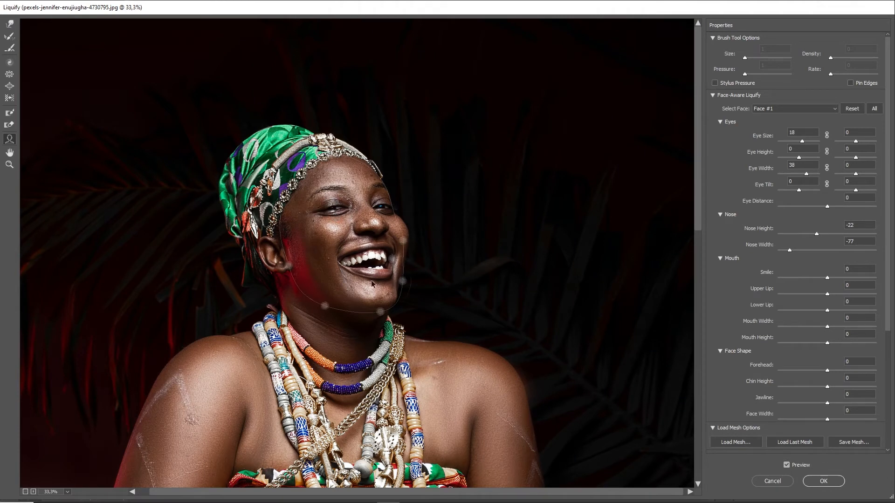
drag(340, 262, 298, 264)
mouse_move(295, 264)
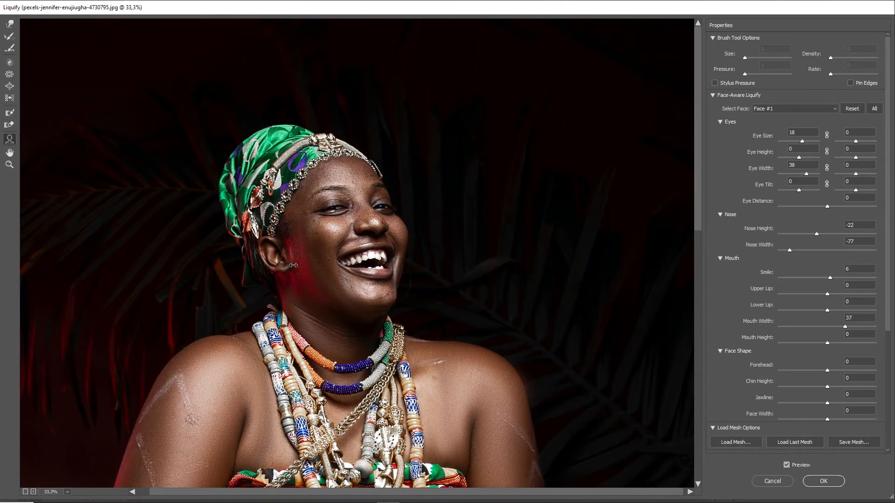
drag(382, 313, 382, 316)
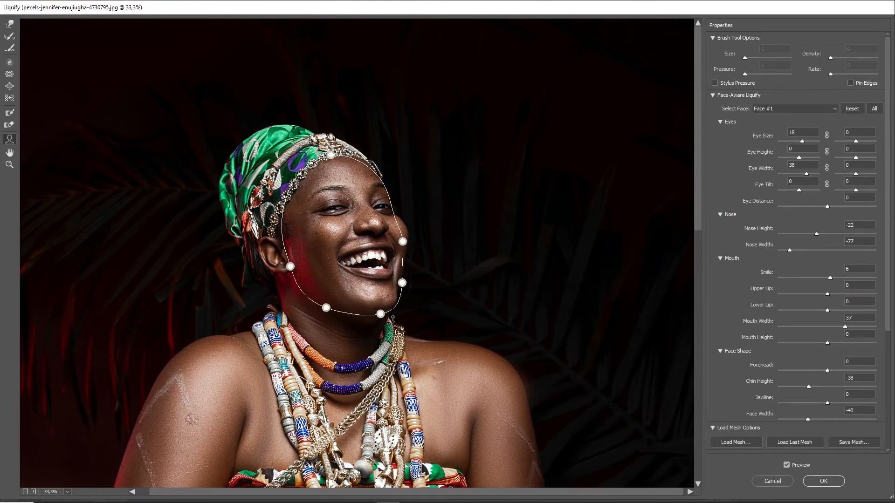
click(823, 481)
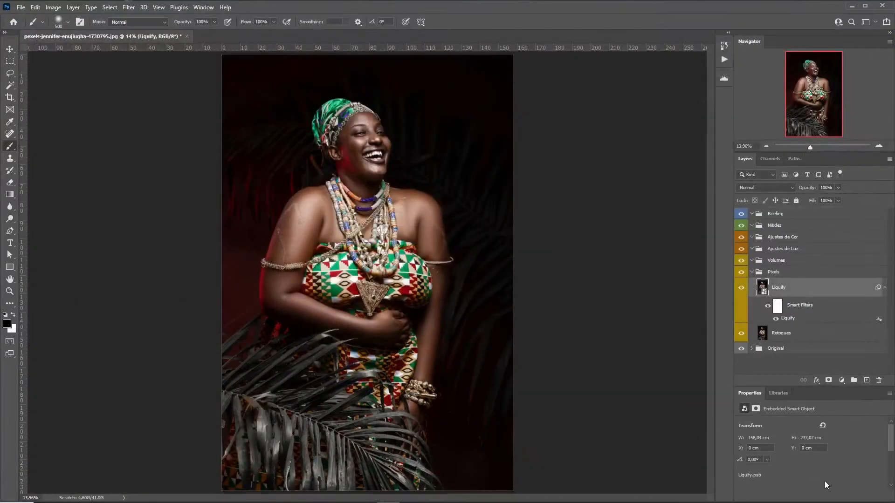
Show the Liquify layer, cancel the rasterize warning, and reopen the Liquify smart filter with brush size 1200
click(742, 288)
click(405, 264)
click(473, 198)
double_click(790, 318)
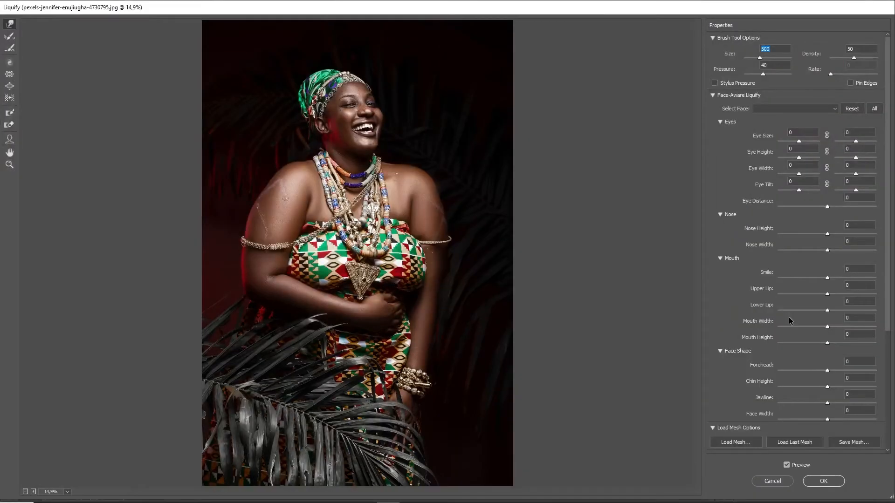
key(z)
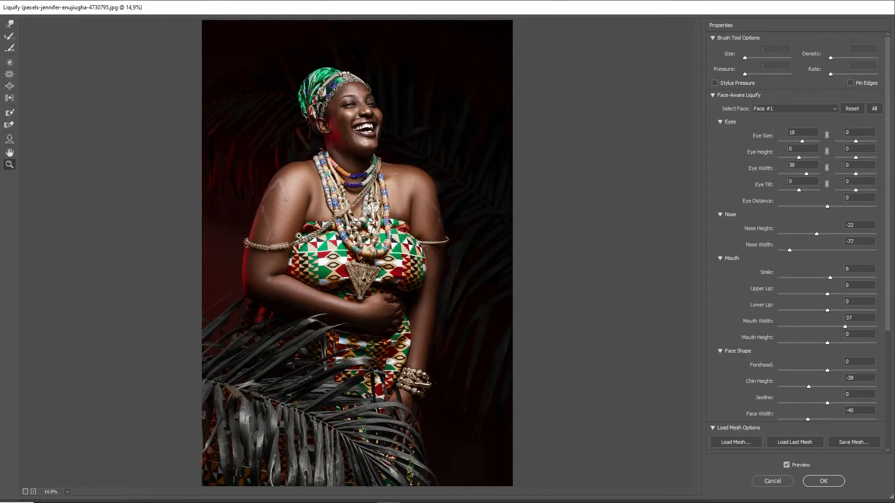
key(w)
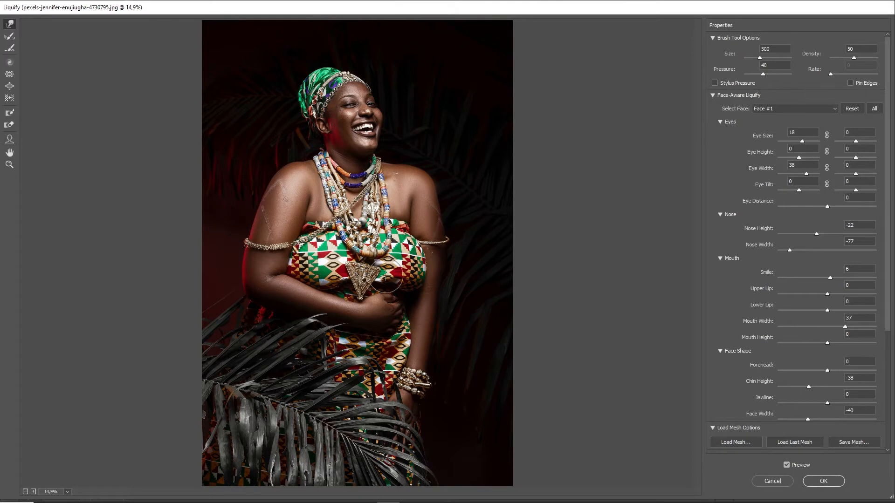
key(bracketright)
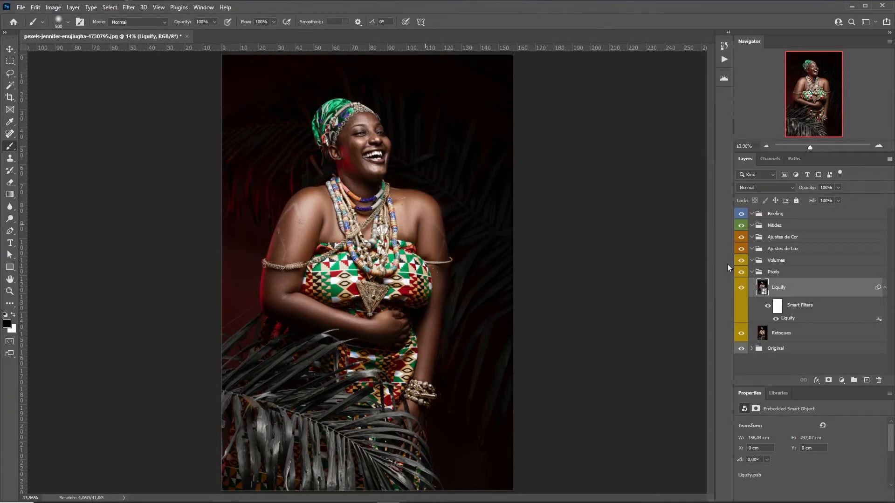
Reopen the Liquify smart filter, set the Revert Reconstruction amount to about 83, and apply it
double_click(791, 317)
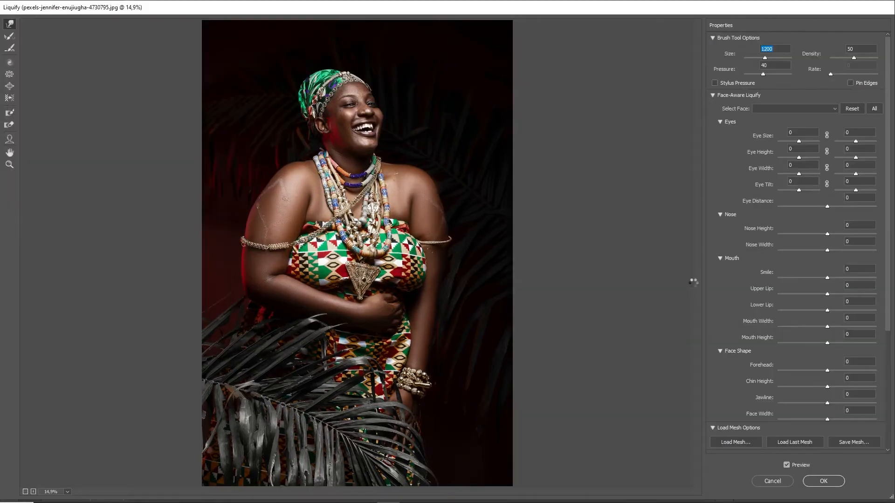
click(712, 96)
click(753, 292)
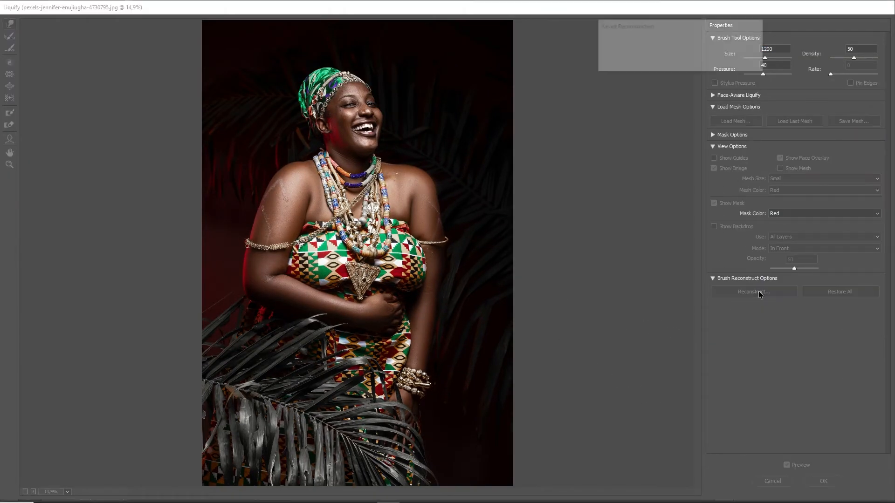
drag(687, 27, 592, 168)
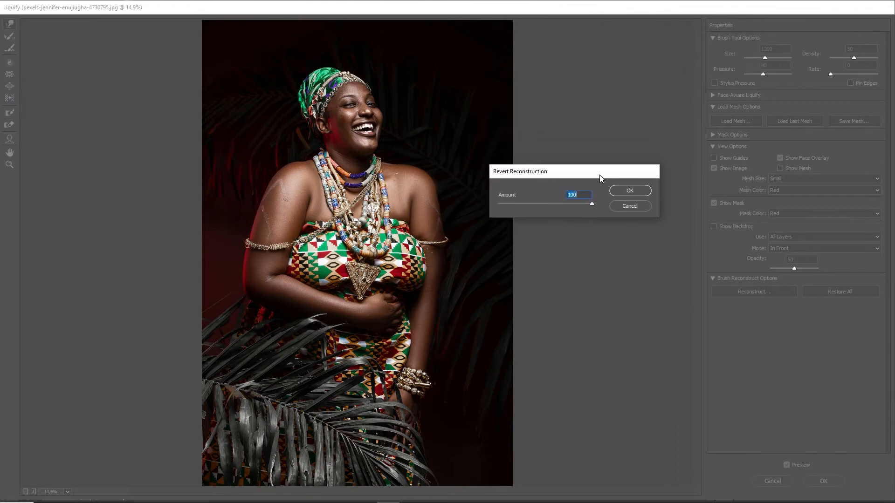
mouse_move(604, 200)
mouse_down()
mouse_move(578, 201)
mouse_move(591, 204)
mouse_up()
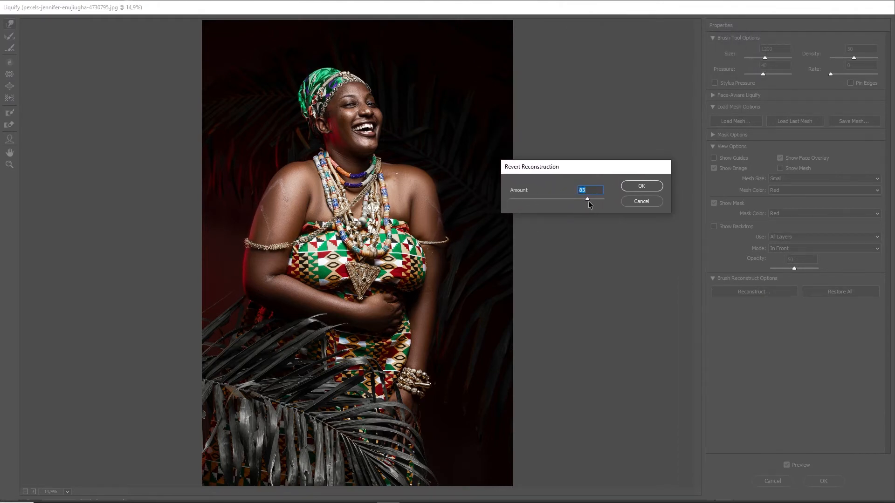
click(641, 187)
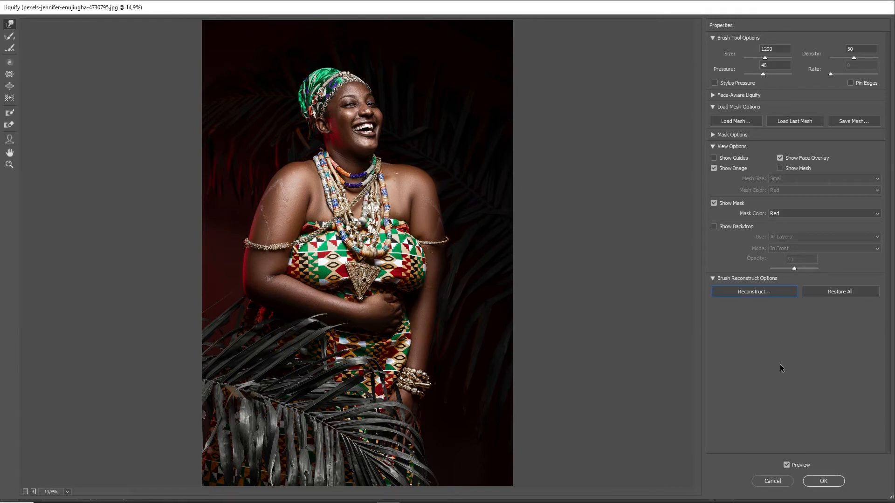
click(824, 481)
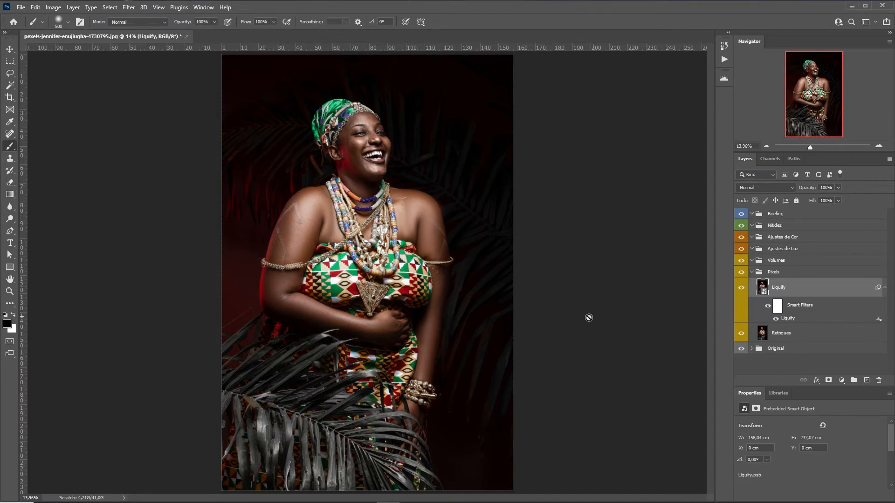
Copy a rectangle around her head and torso onto a new layer
key(m)
mouse_move(298, 92)
mouse_down()
mouse_move(341, 143)
mouse_move(400, 307)
mouse_move(398, 327)
mouse_up()
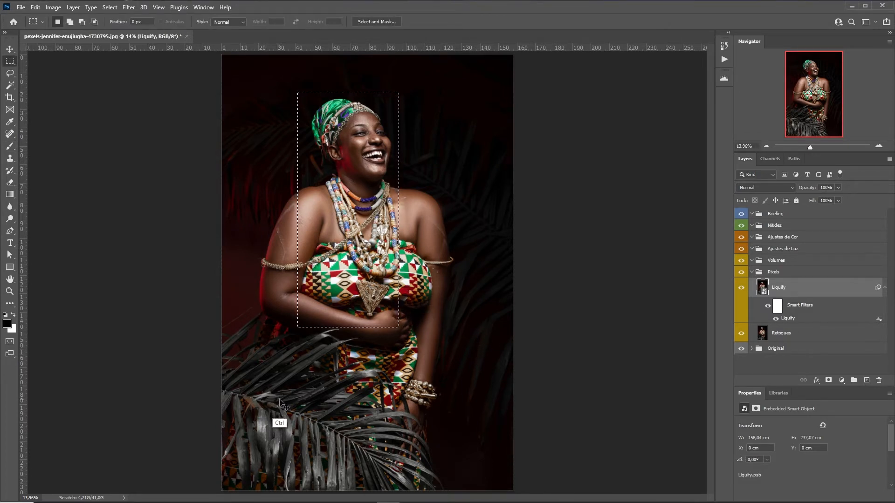
key(ctrl+j)
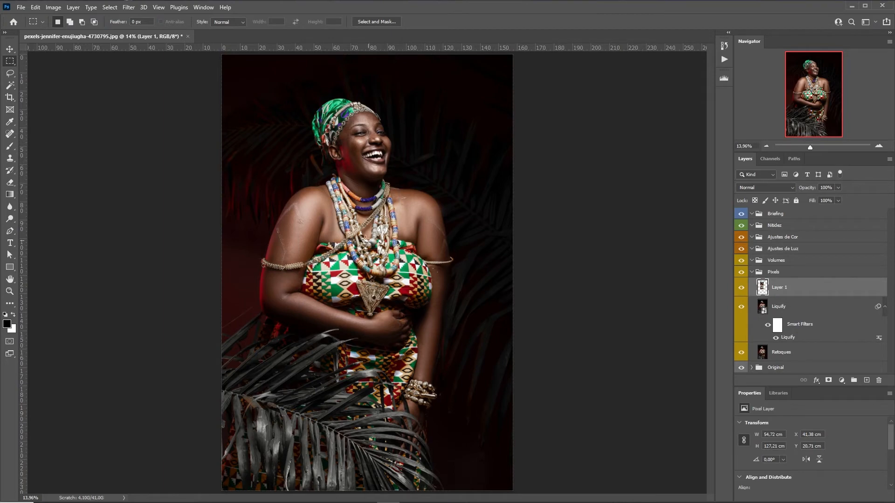
Clone clean cheek skin over the dark blemishes and crease under the left eye
key(s)
scroll(369, 189, up, 5)
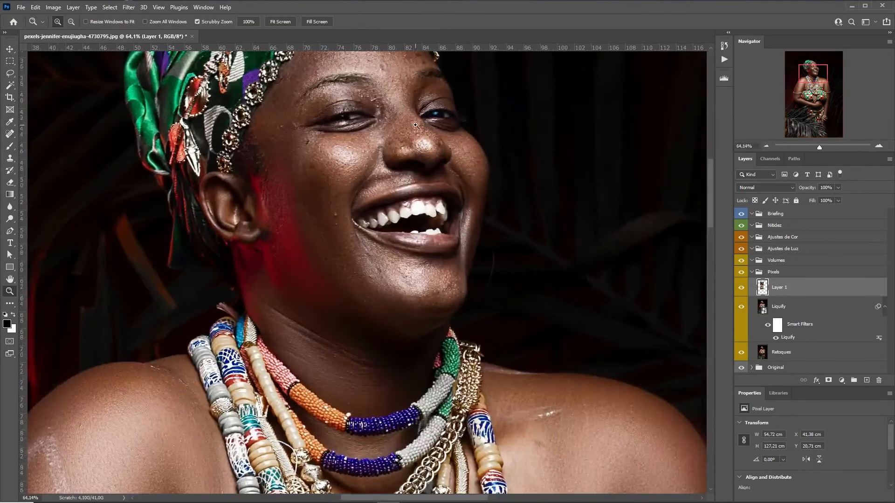
key(bracketleft)
key(bracketleft)
key(bracketleft)
key(bracketleft)
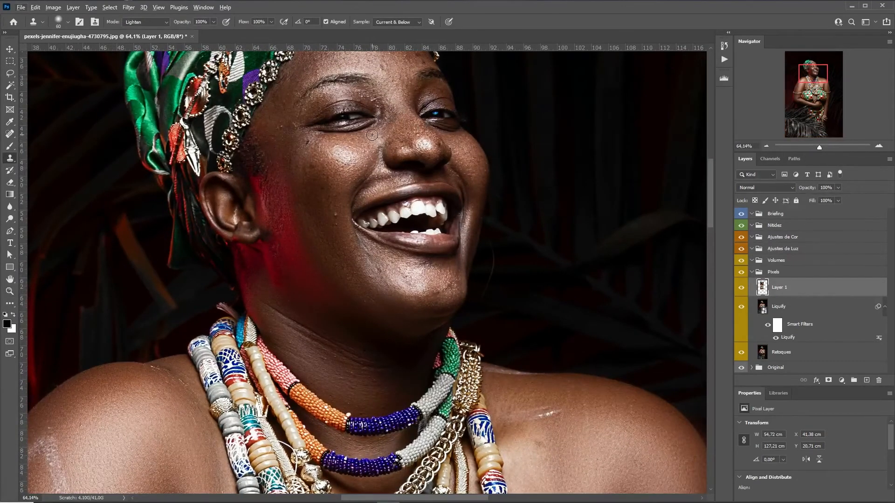
key(alt)
alt+click(320, 151)
drag(313, 144, 311, 139)
alt+click(367, 157)
drag(376, 124, 339, 133)
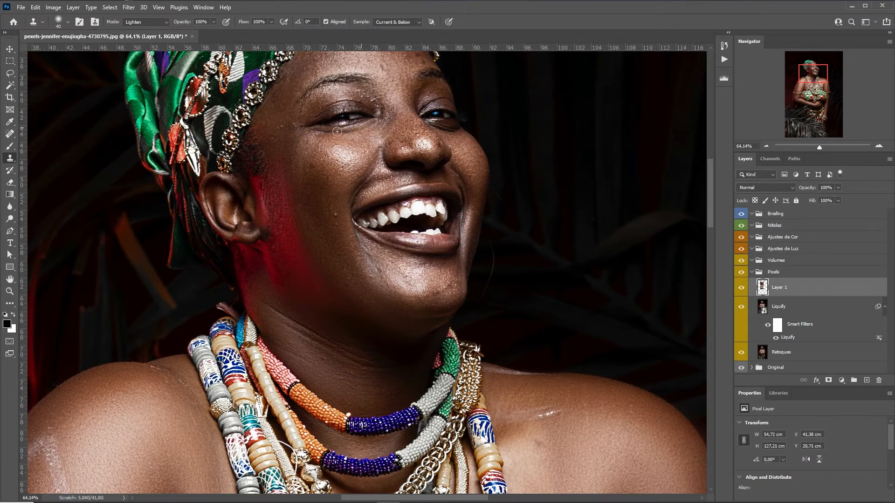
Clone over the skin under the right eye, the left under-eye and below the mouth
key([)
alt+click(449, 135)
drag(433, 125, 455, 131)
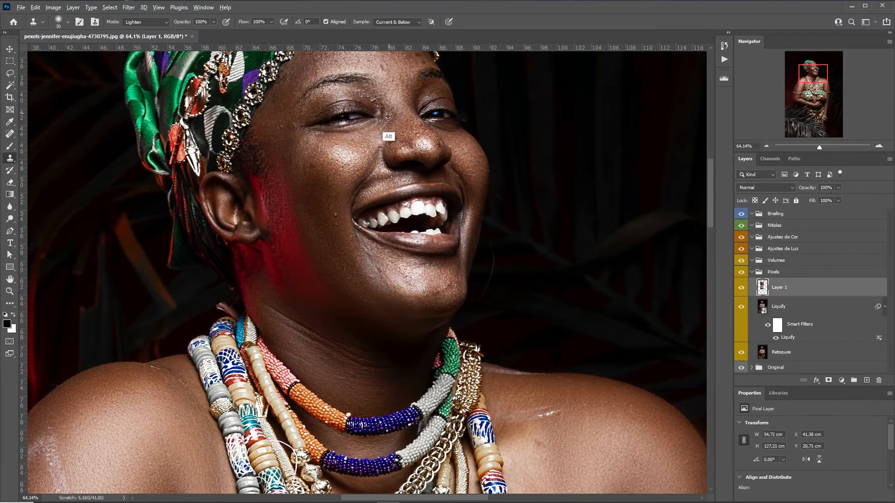
alt+click(347, 141)
drag(348, 133, 319, 134)
alt+click(354, 243)
drag(360, 250, 363, 257)
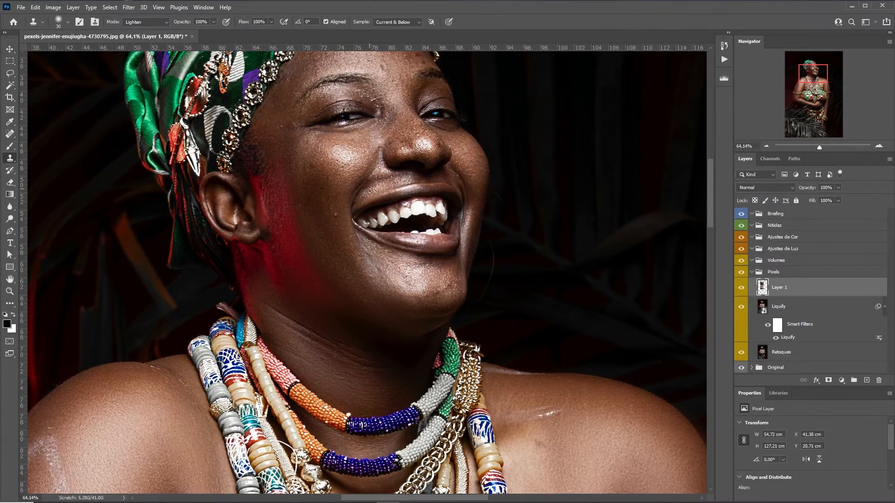
Spot-heal the mark beside the smile line and the small blemish on the nose
key(j)
drag(336, 210, 342, 236)
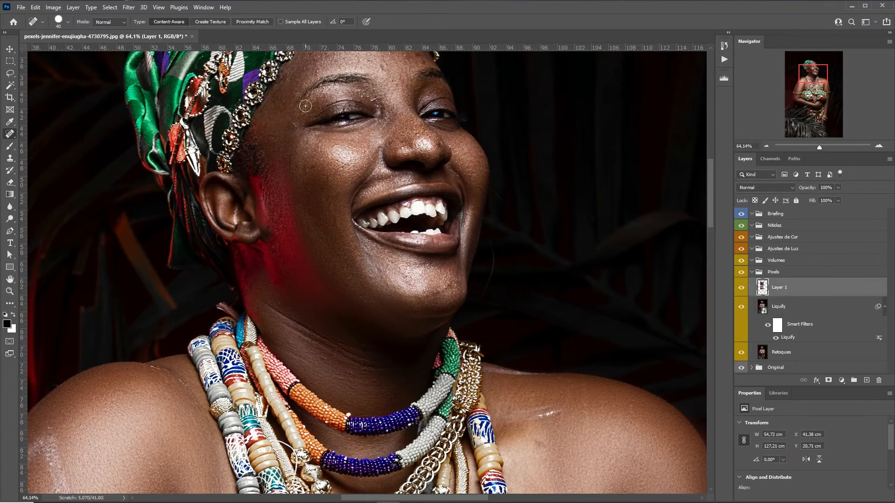
scroll(296, 123, up, 4)
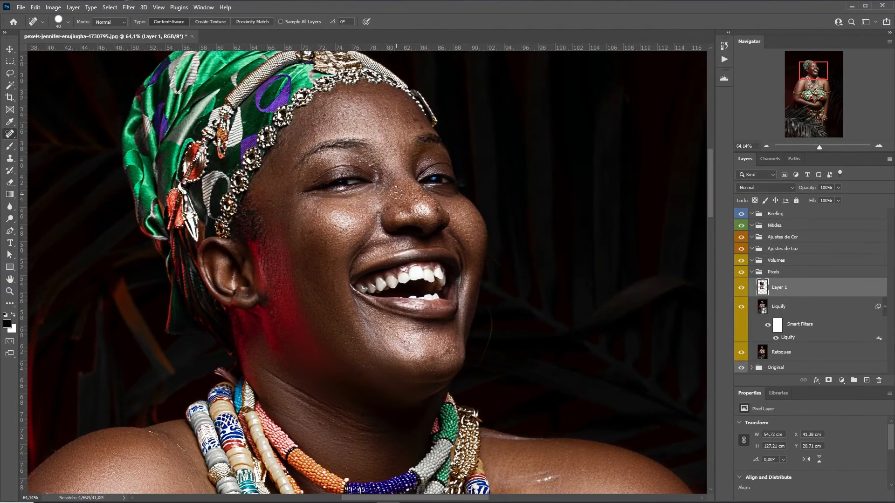
click(399, 212)
Purge all cached data with Edit > Purge > All
click(35, 8)
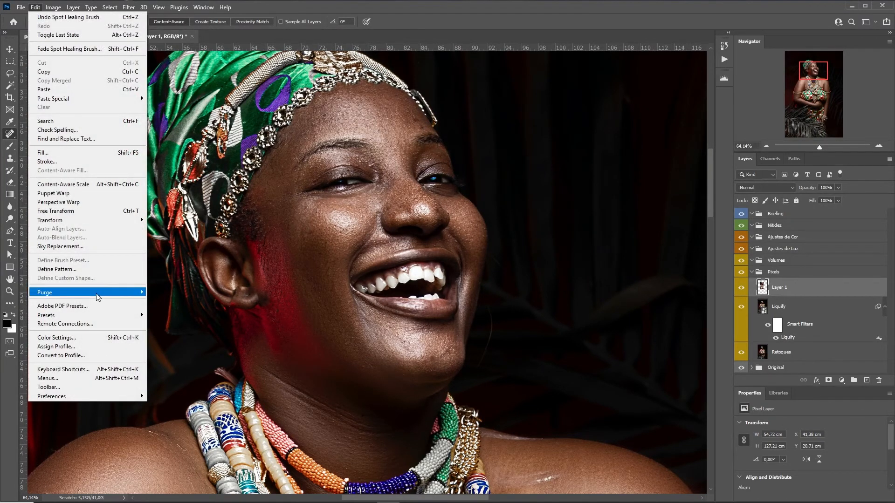
mouse_move(68, 290)
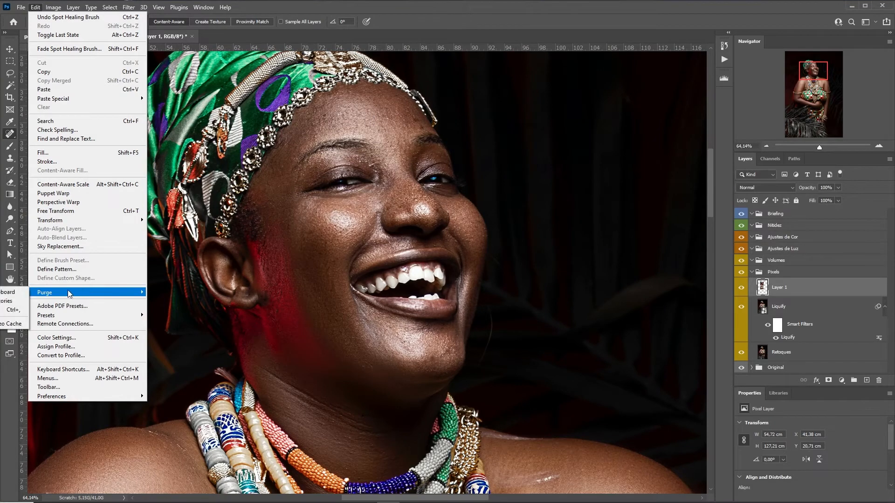
click(21, 311)
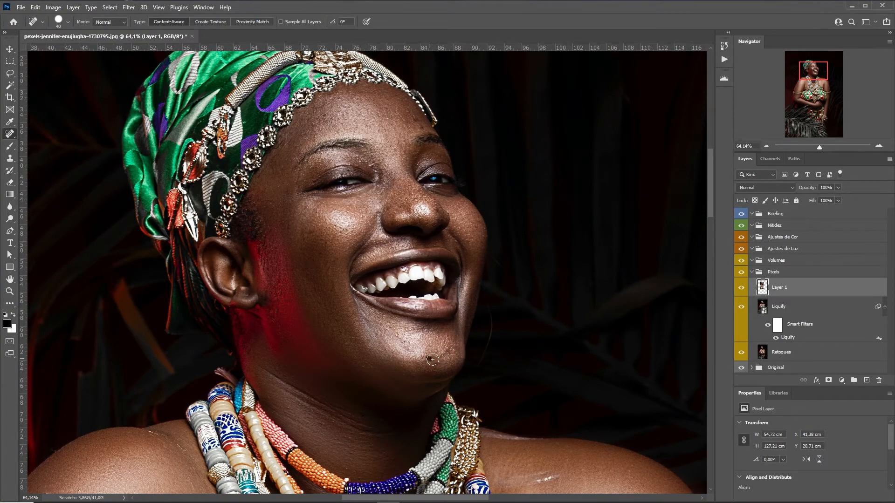
Heal the chin blemishes and remaining face spots, discarding the copied Layer 1
drag(432, 360, 455, 349)
mouse_move(824, 293)
mouse_down()
mouse_move(843, 299)
mouse_move(879, 380)
mouse_up()
key(z)
drag(500, 242, 401, 243)
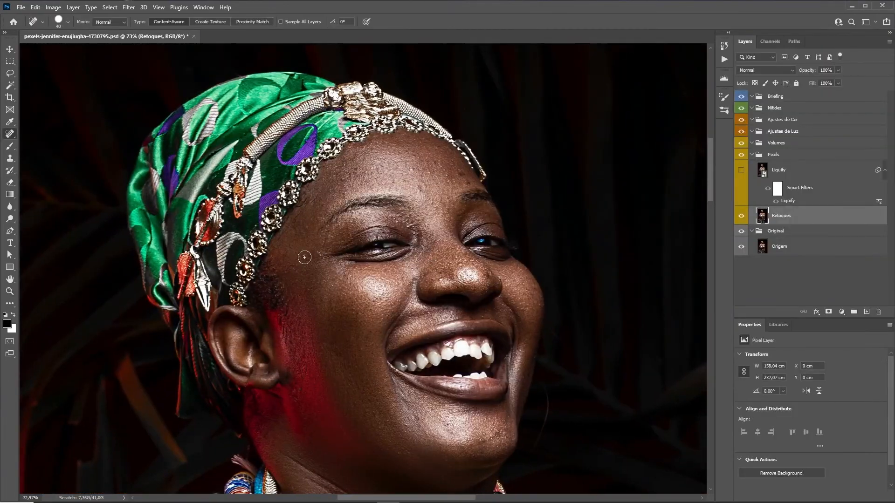
click(416, 166)
click(440, 271)
mouse_move(488, 435)
mouse_down()
mouse_move(495, 440)
mouse_move(499, 406)
mouse_up()
drag(536, 448, 508, 313)
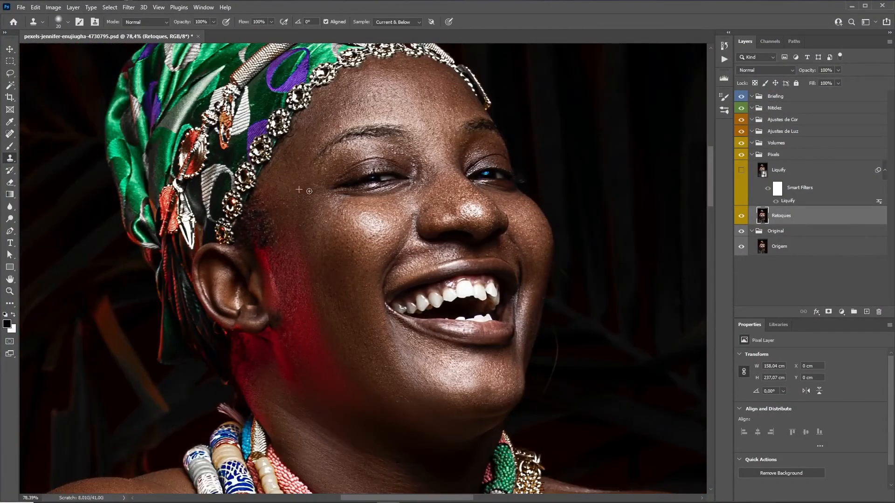
Apply Portraiture skin smoothing and scale the Final group up to about 169%
click(741, 216)
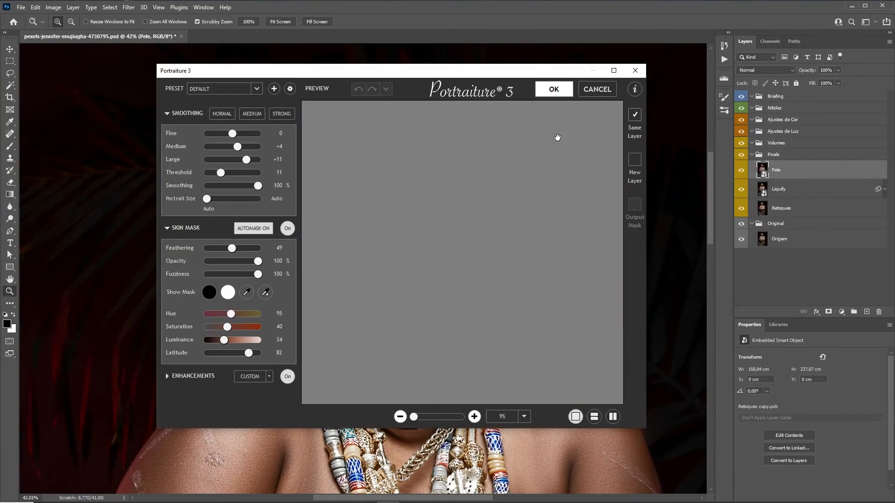
click(553, 89)
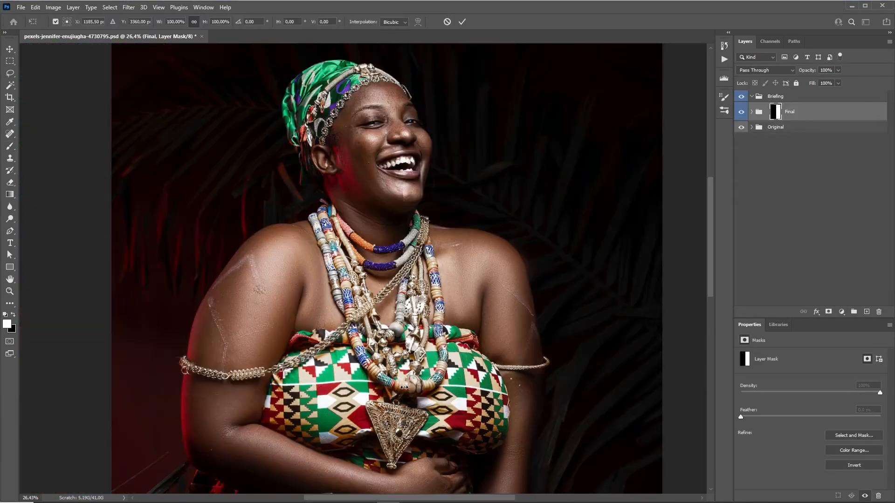
drag(150, 375, 602, 374)
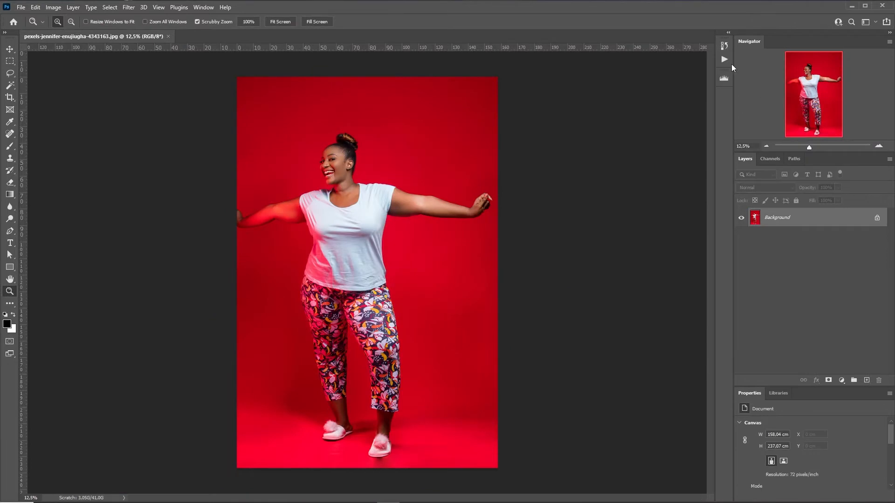
click(725, 59)
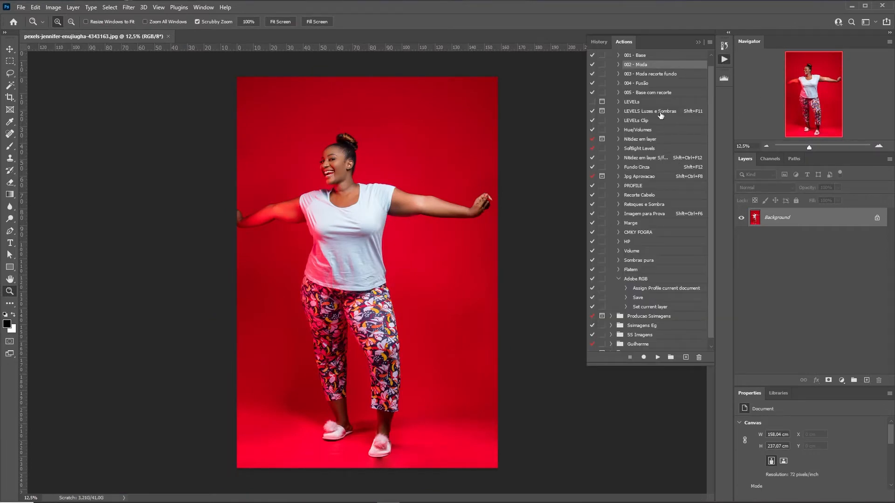
Run the 002 - Moda action and duplicate Retoques as a layer named Liquify
click(658, 357)
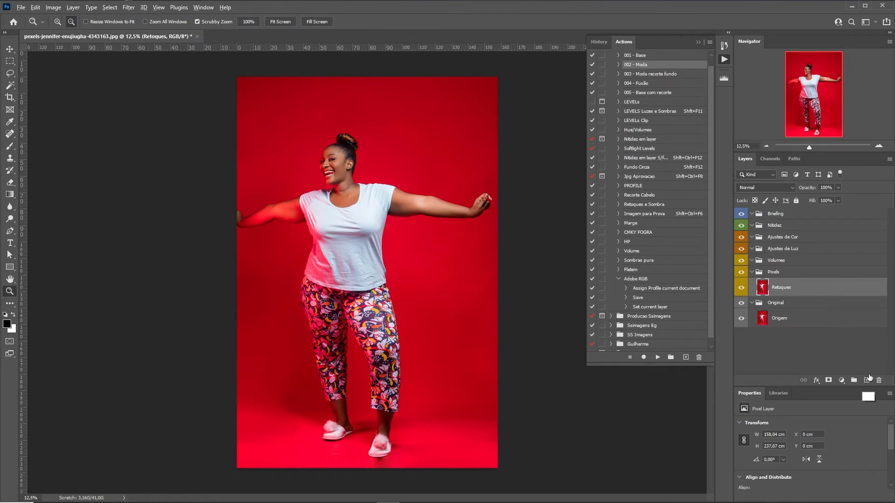
key(ctrl+j)
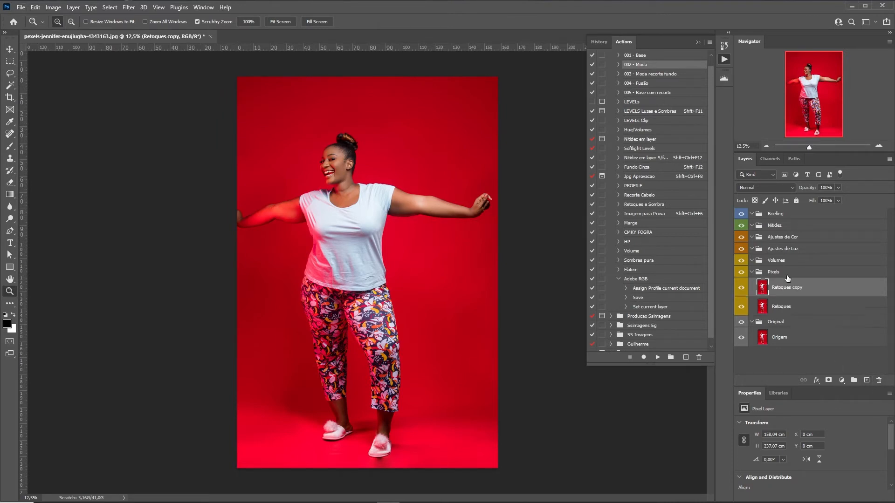
text(Liquify)
key(Return)
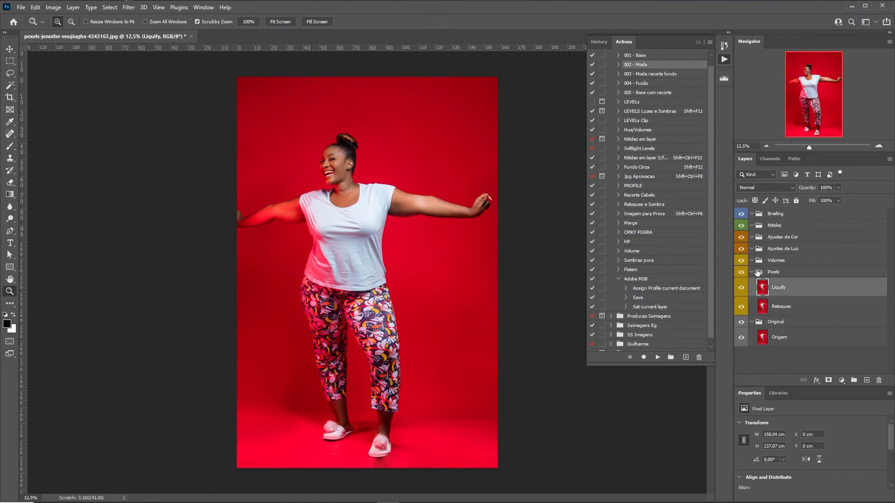
drag(317, 194, 367, 188)
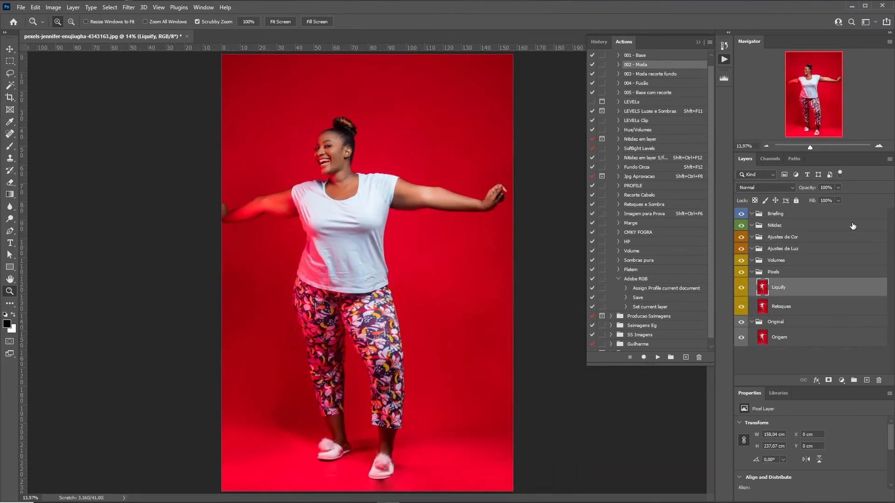
click(697, 42)
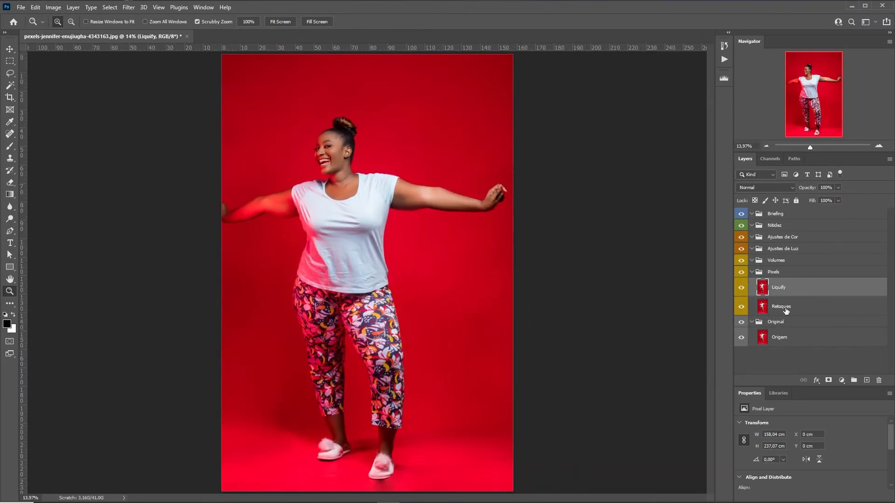
Convert the Liquify layer to a smart object and launch Filter > Liquify
right_click(795, 288)
click(836, 237)
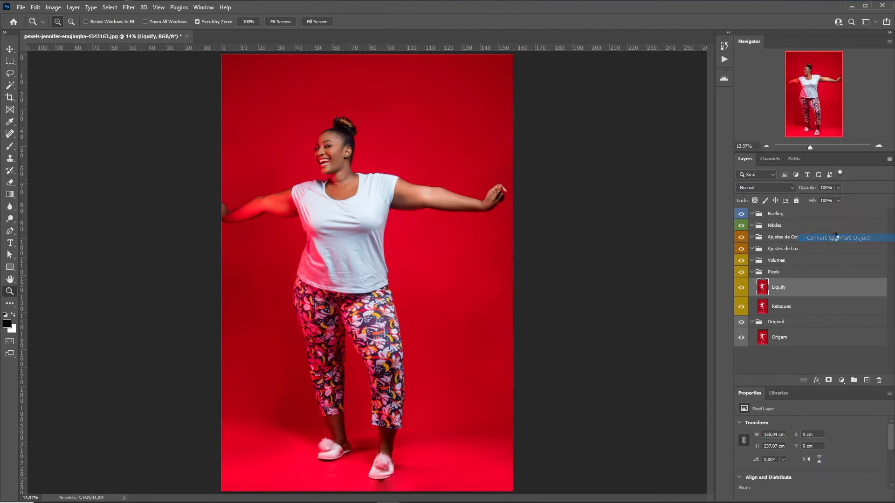
click(129, 7)
click(154, 94)
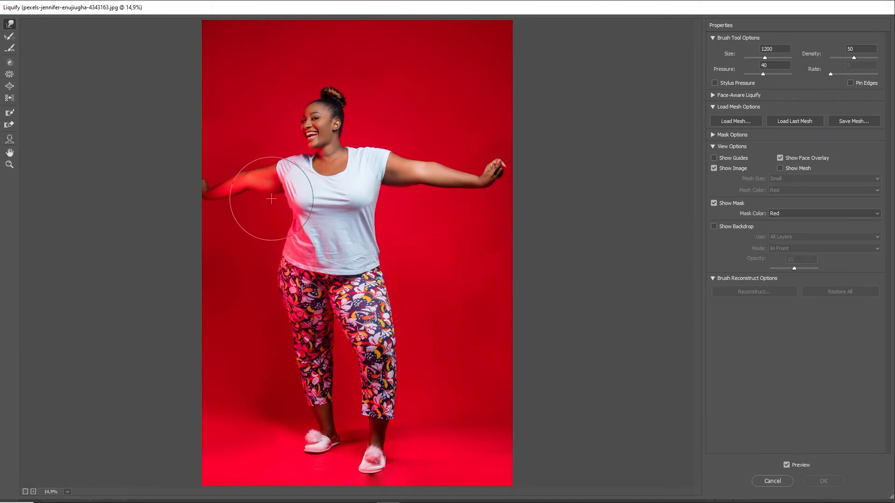
Zoom in and push the left arm's underside upward with a size 500 warp brush
key(z)
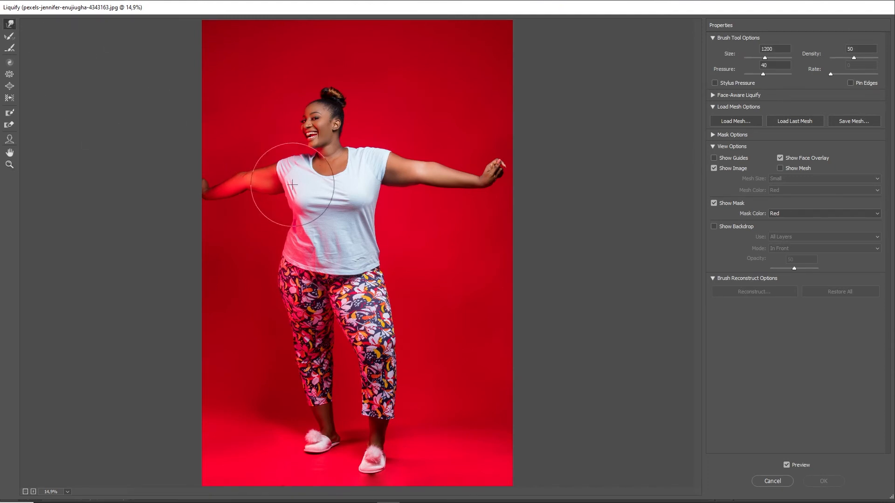
key(z)
drag(214, 151, 395, 278)
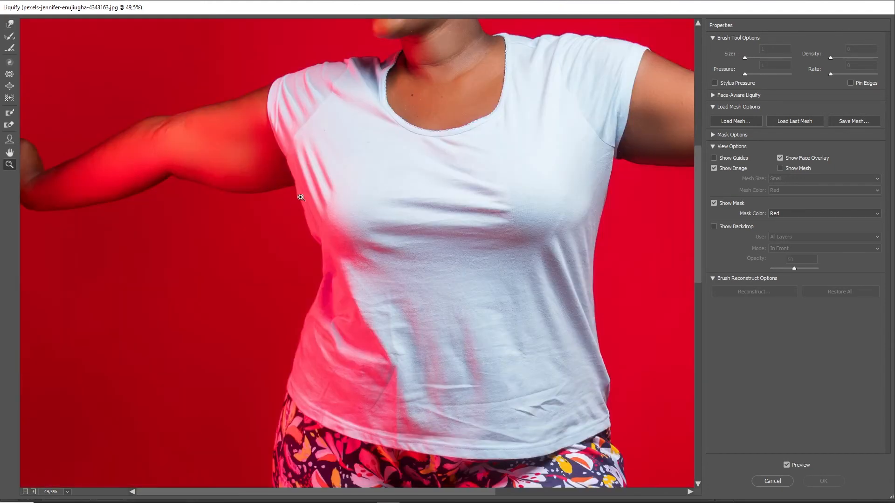
drag(315, 166, 323, 231)
key(w)
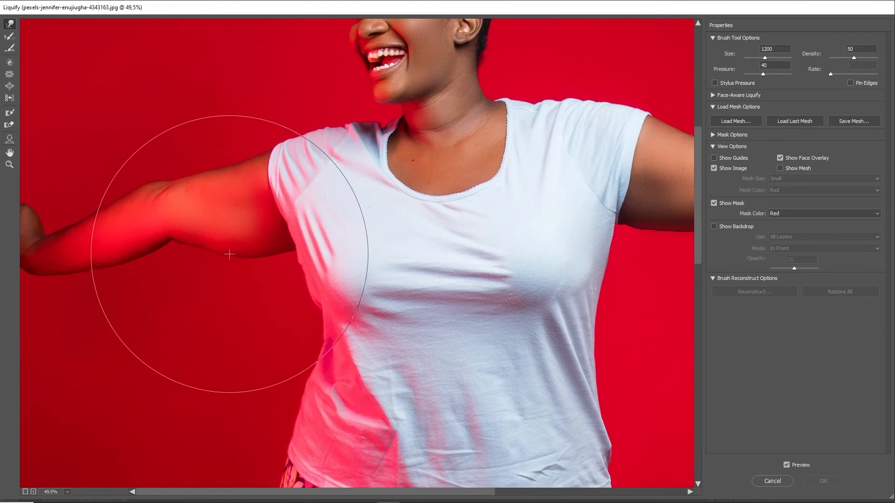
key(bracketleft)
key(bracketleft)
key(bracketleft)
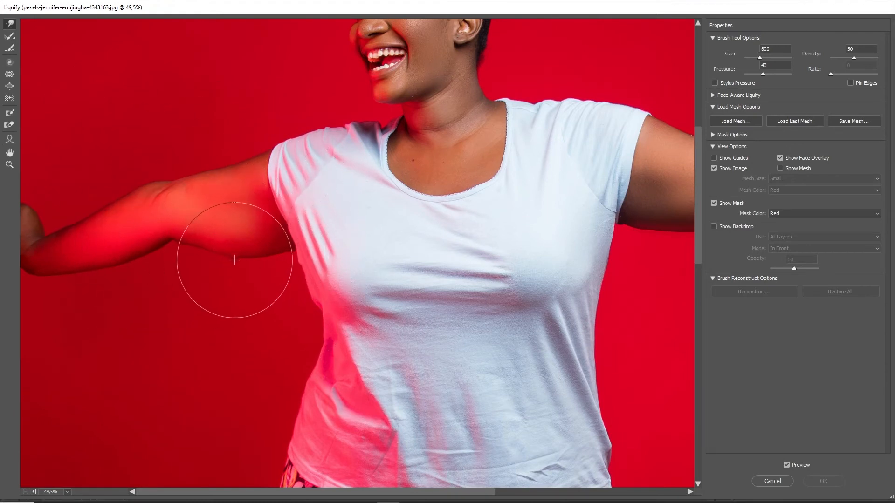
mouse_move(247, 267)
mouse_down()
mouse_move(244, 260)
mouse_move(271, 253)
mouse_up()
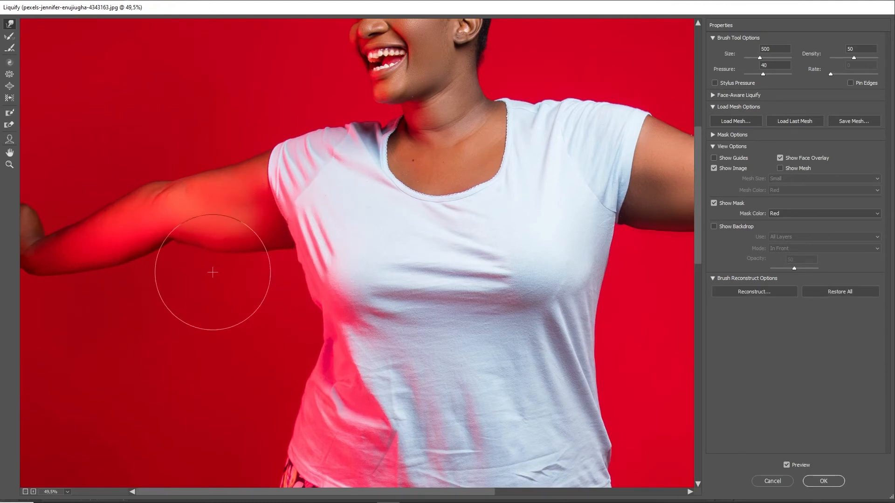
drag(212, 271, 204, 264)
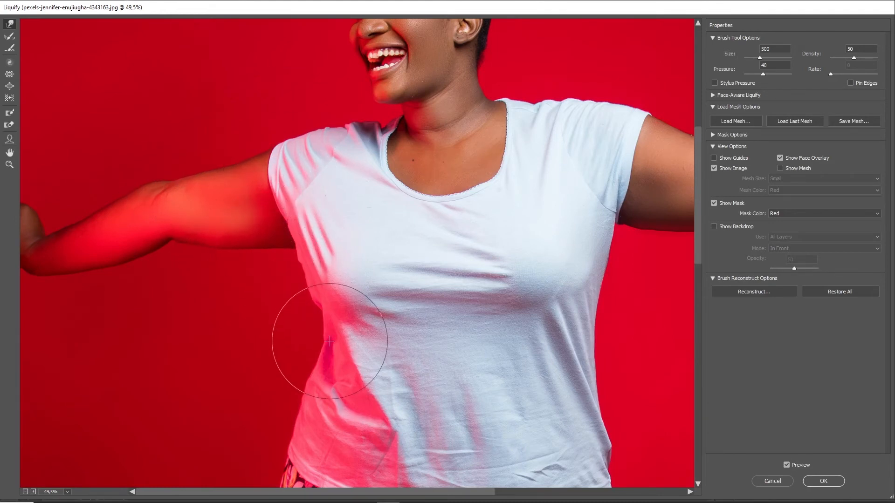
Zoom to the shirt's left edge at 100% and set the warp brush to 300
key(z)
drag(222, 206, 284, 248)
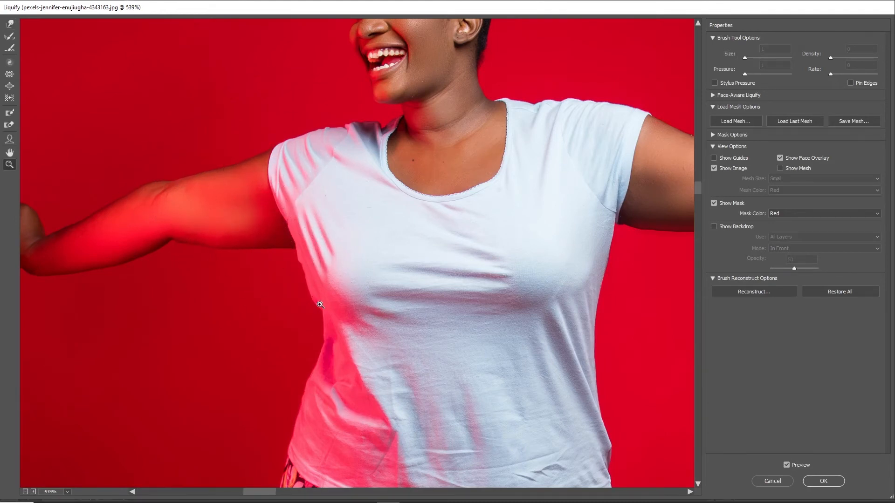
key(w)
key(ctrl+1)
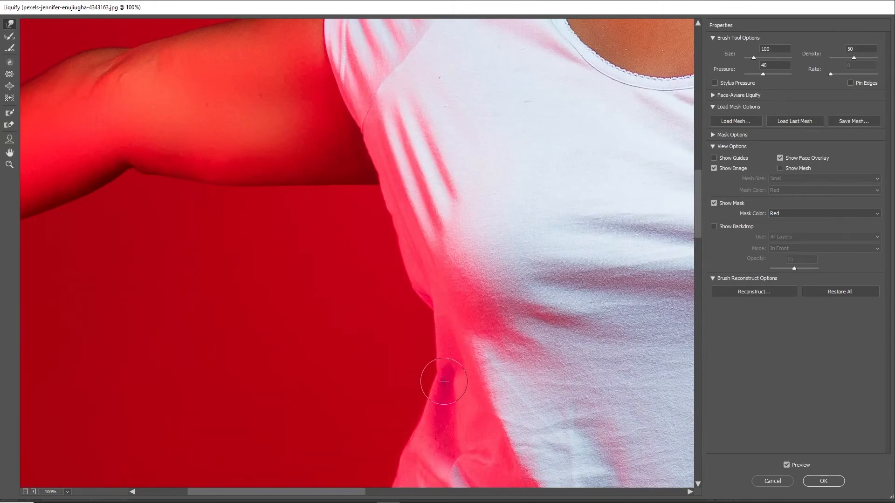
drag(431, 417, 392, 293)
key(bracketright)
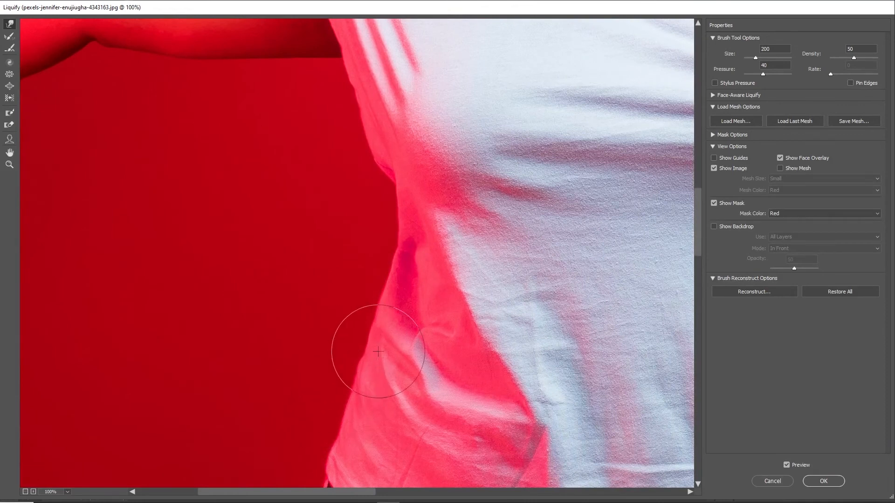
key(bracketleft)
key(bracketleft)
key(bracketleft)
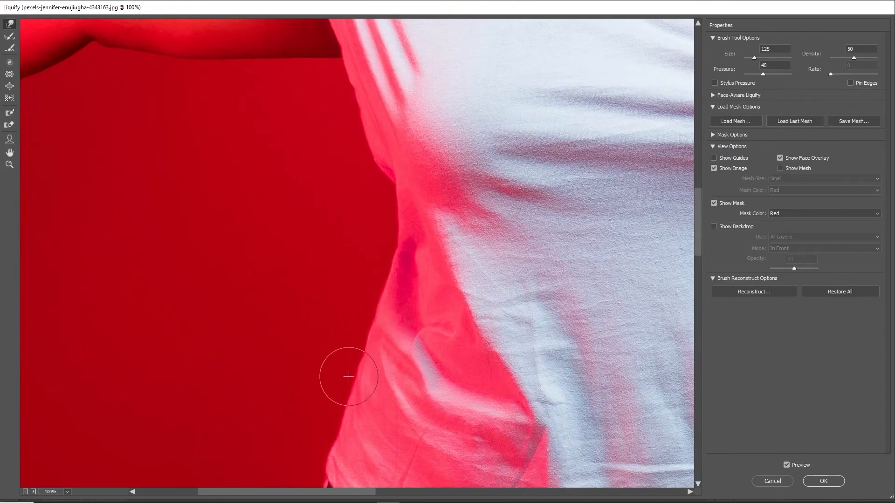
key(bracketleft)
key(bracketleft)
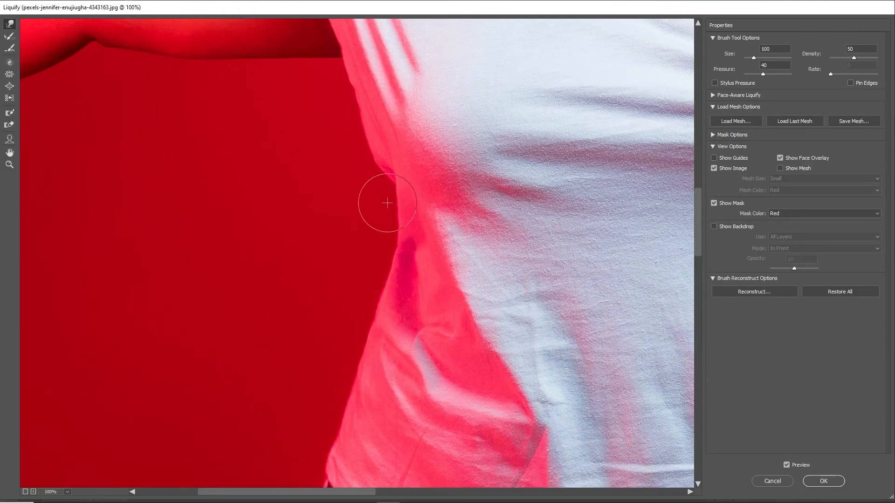
key(bracketright)
key(bracketright)
key(bracketright)
key(bracketright)
key(bracketright)
key(bracketright)
key(bracketright)
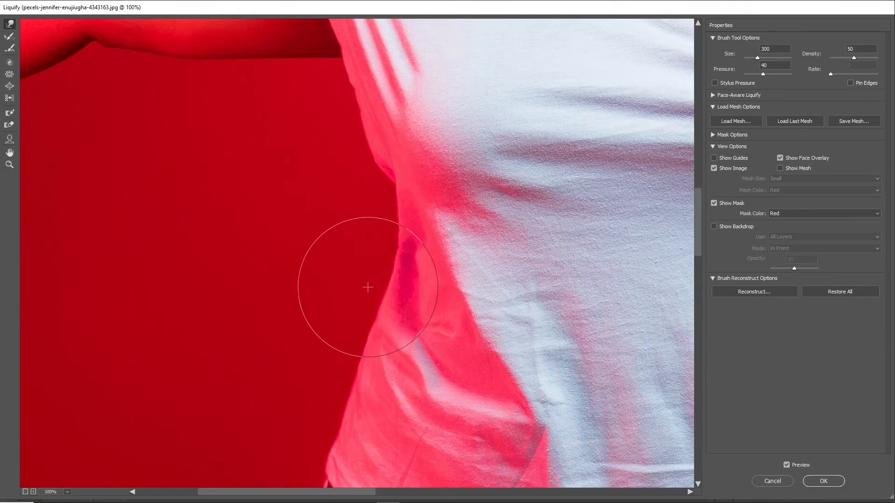
scroll(368, 285, down, 3)
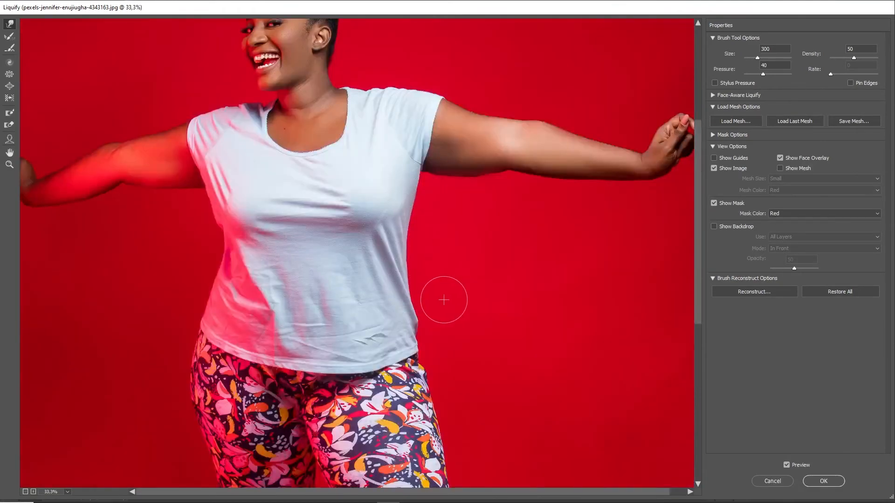
Push the shirt's right side inward at the waist with a size 700 warp brush
key(bracketright)
key(bracketright)
key(bracketright)
key(bracketright)
drag(430, 251, 421, 248)
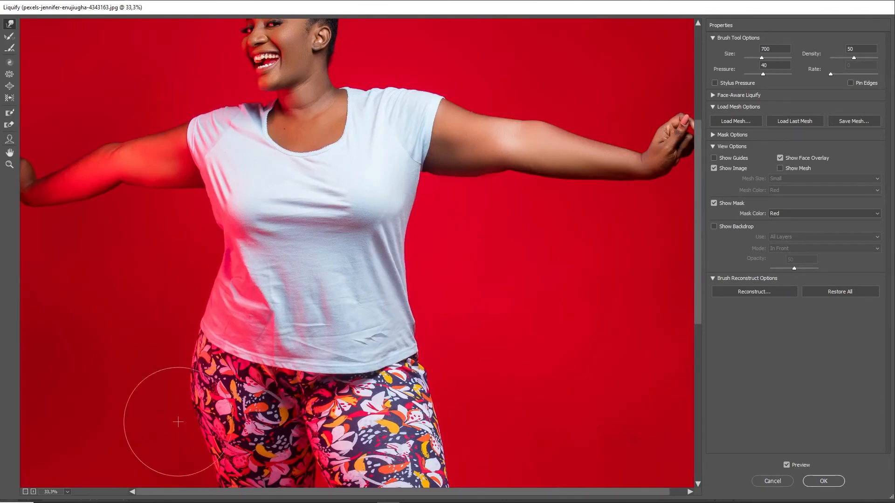
scroll(186, 401, down, 3)
key(bracketleft)
key(bracketleft)
key(bracketleft)
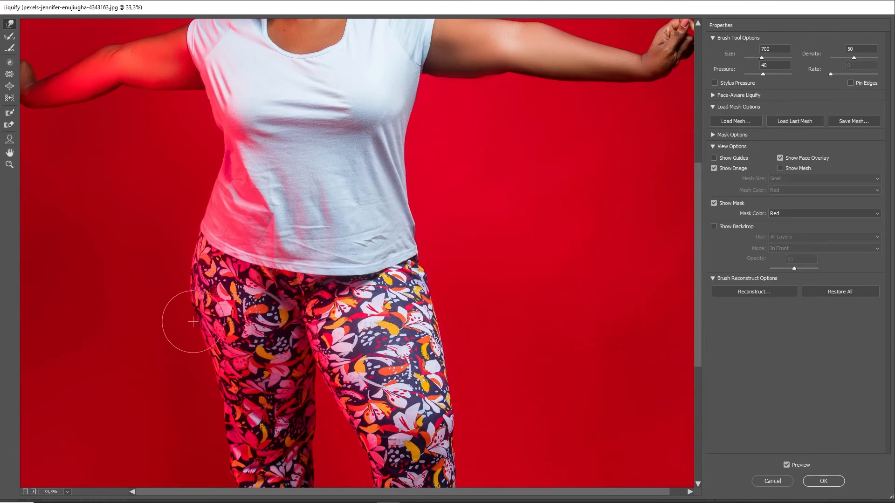
key(bracketright)
key(bracketright)
key(bracketright)
key(bracketright)
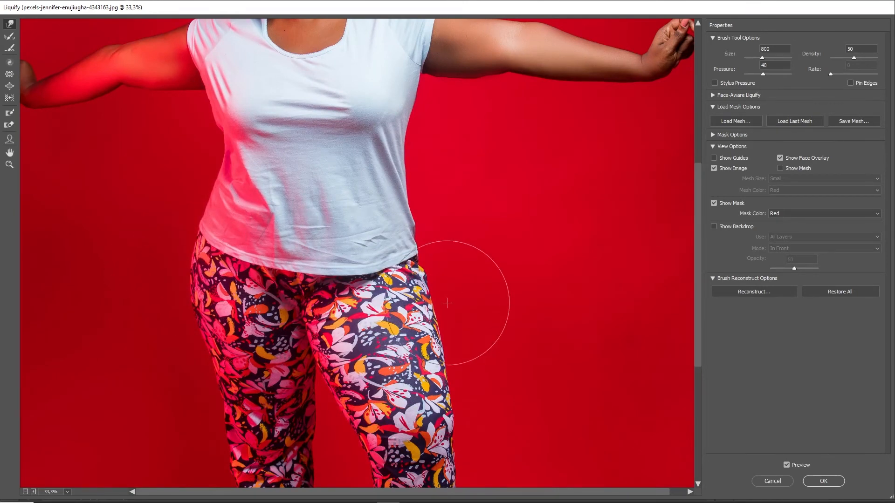
scroll(456, 264, down, 5)
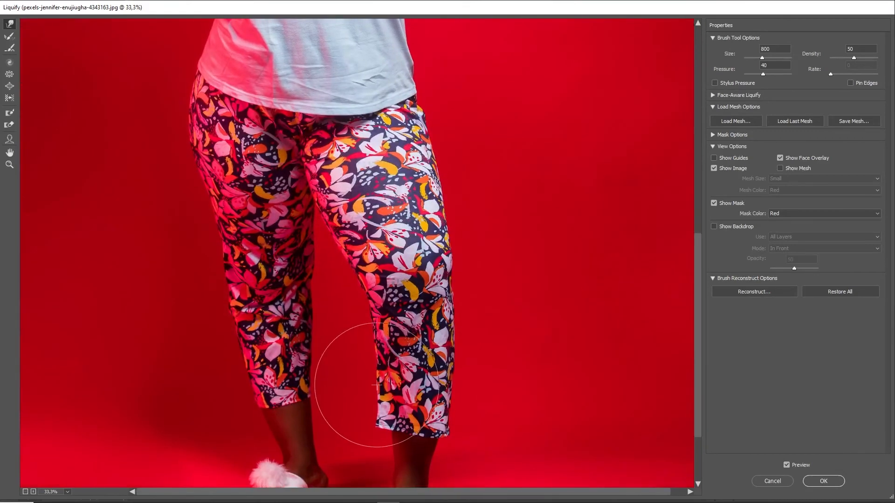
scroll(272, 300, up, 1)
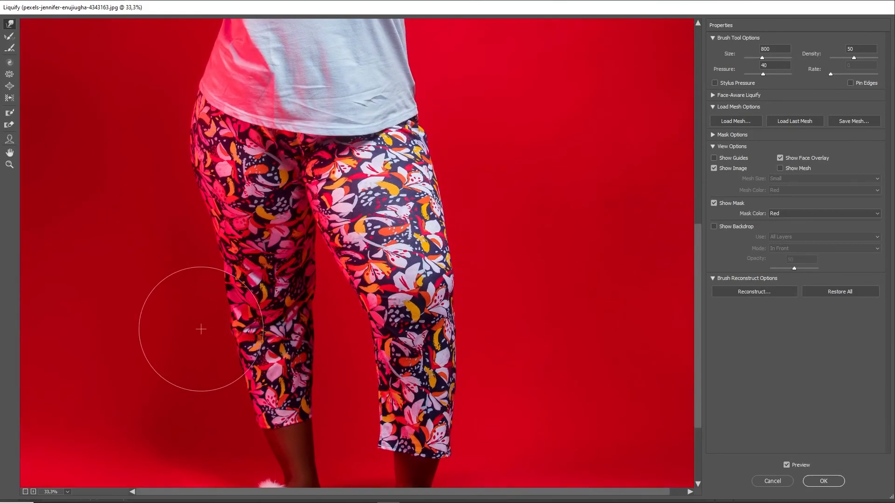
key(bracketleft)
key(bracketleft)
key(bracketleft)
key(bracketleft)
key(bracketleft)
key(bracketleft)
key(bracketleft)
key(bracketleft)
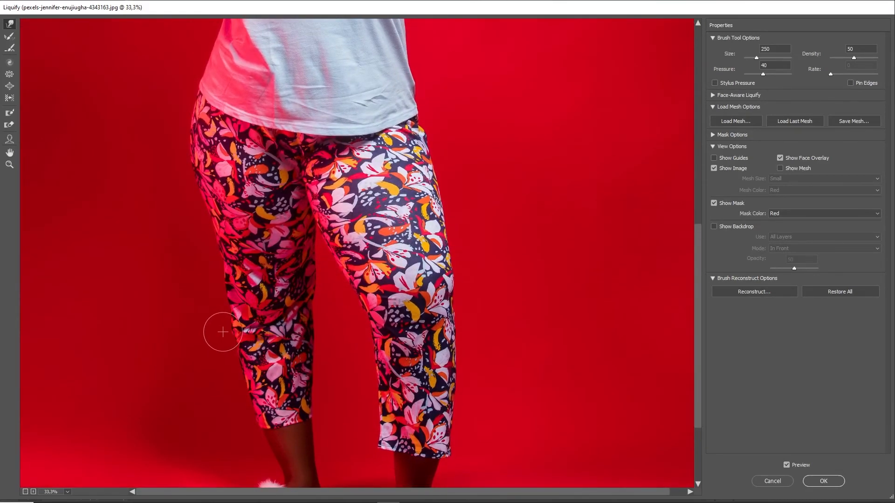
drag(404, 123, 424, 251)
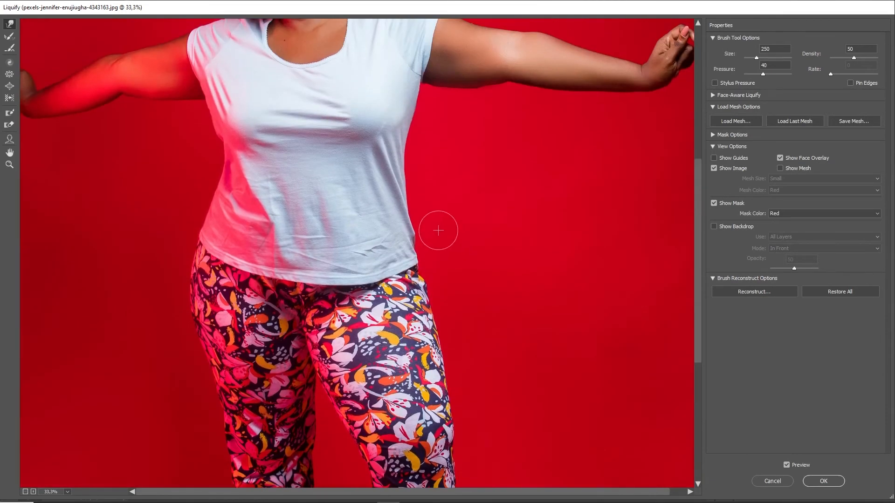
mouse_move(413, 135)
mouse_down()
mouse_move(414, 174)
mouse_move(458, 246)
mouse_up()
Warp the right arm's underside with a smaller brush and commit the Liquify changes
key(bracketright)
key(bracketright)
key(bracketright)
key(bracketright)
key(bracketright)
key(bracketright)
key(bracketright)
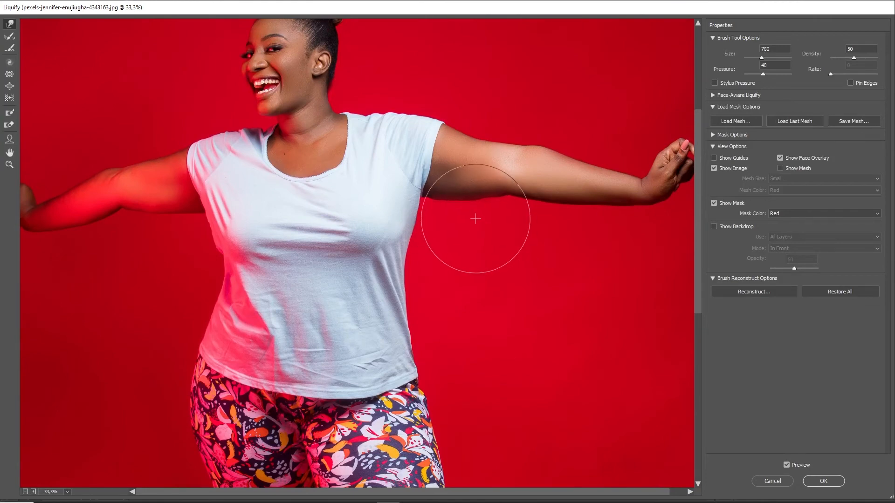
key(bracketleft)
key(bracketleft)
key(bracketleft)
key(bracketleft)
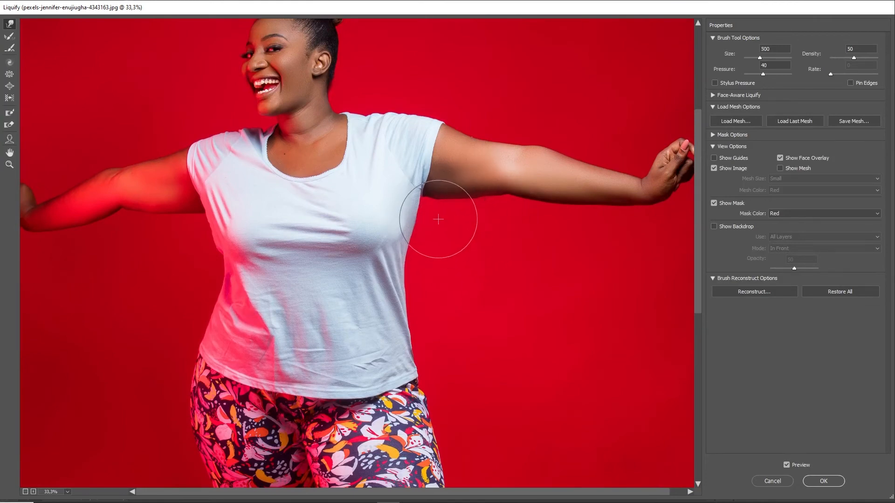
key(z)
drag(405, 148, 553, 252)
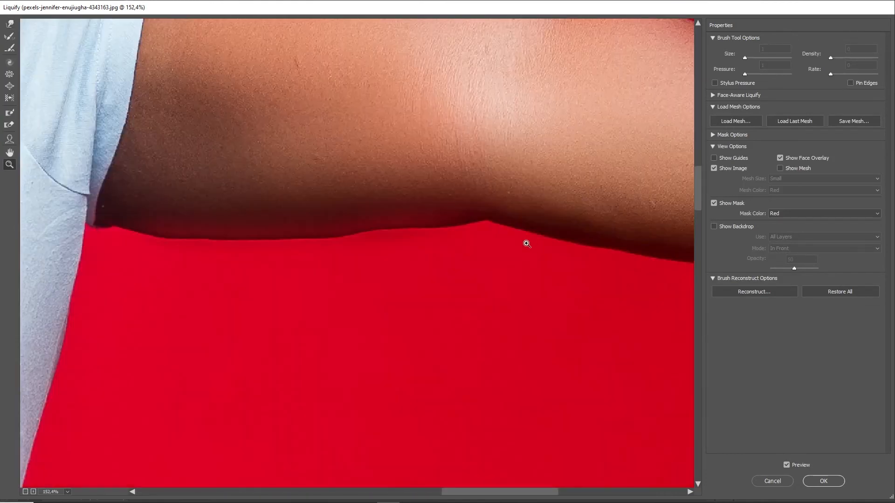
key(w)
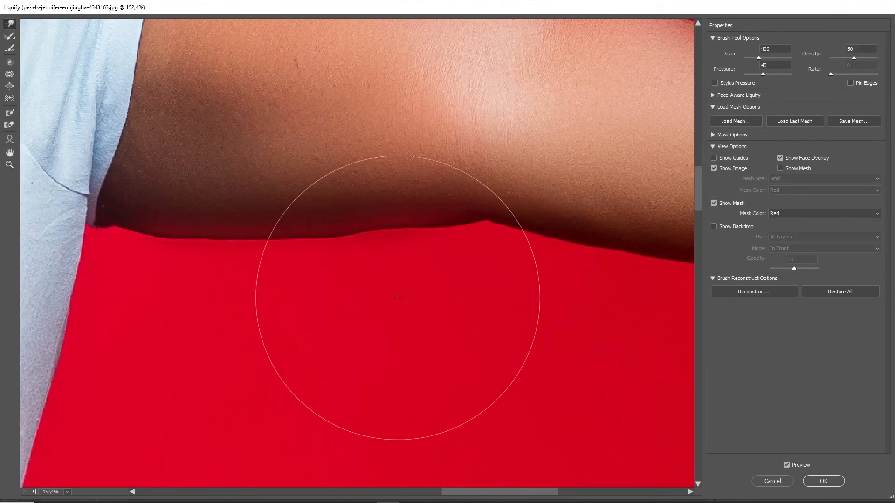
key(bracketleft)
key(bracketleft)
key(bracketleft)
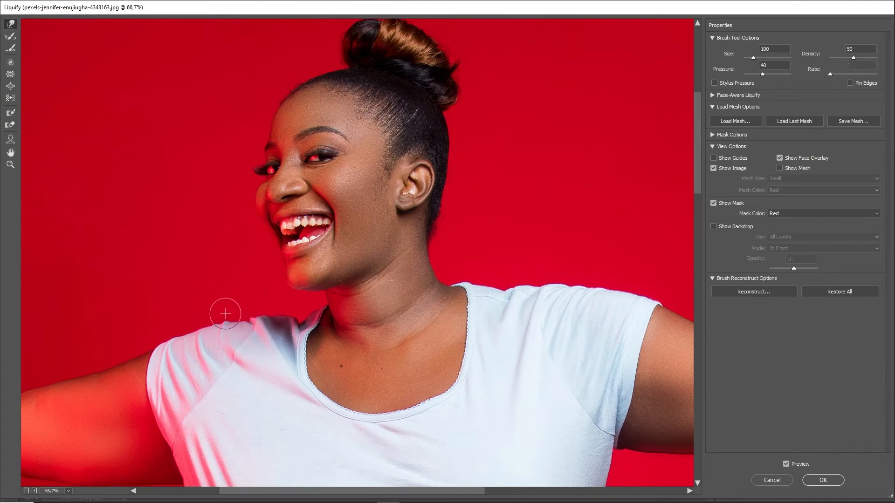
alt+click(485, 213)
scroll(523, 251, down, 4)
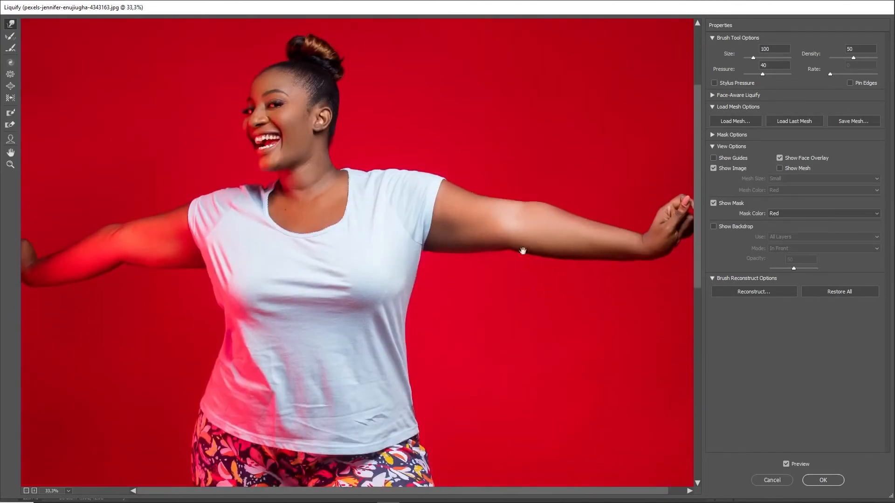
click(823, 481)
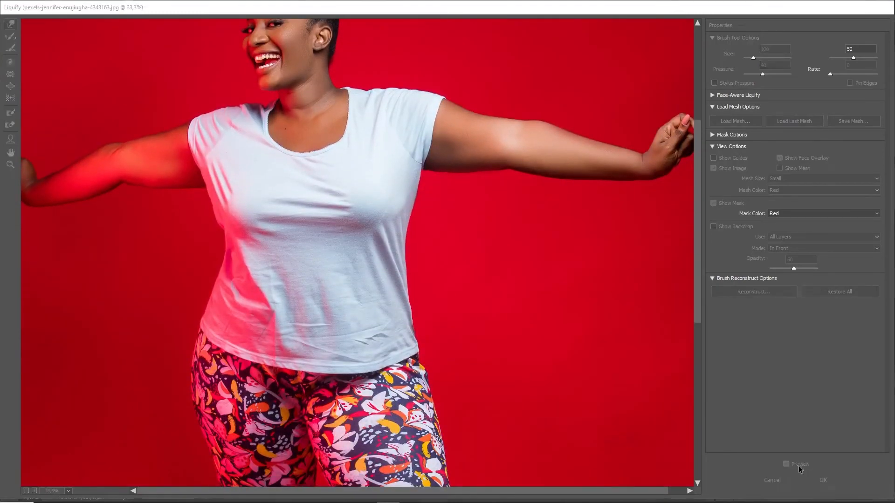
Hide the Liquify layer and run the 002 - Moda action on the next portrait
click(768, 307)
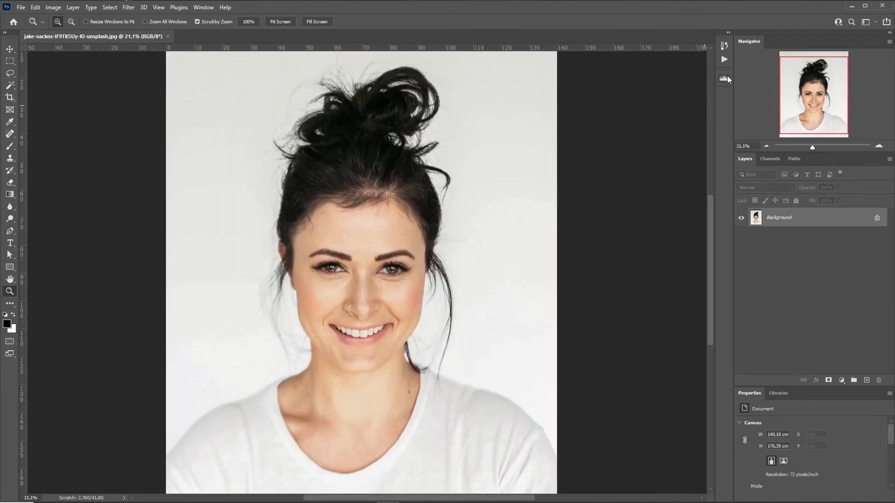
click(724, 60)
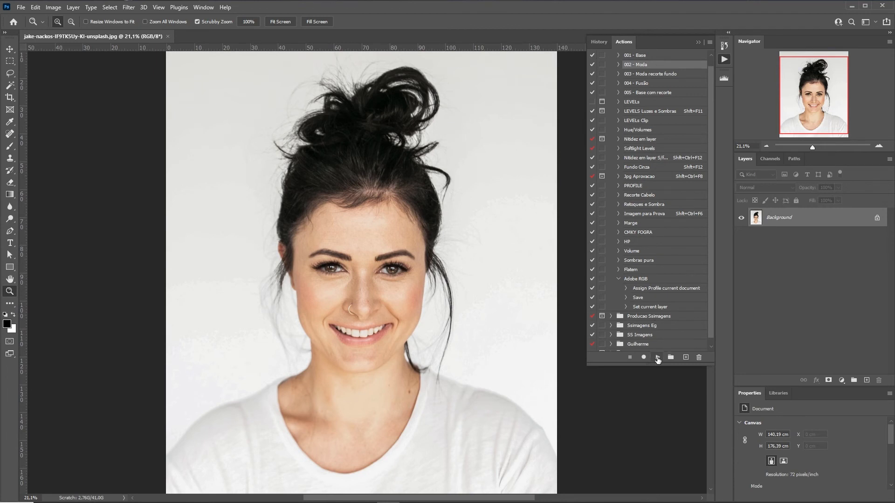
click(656, 357)
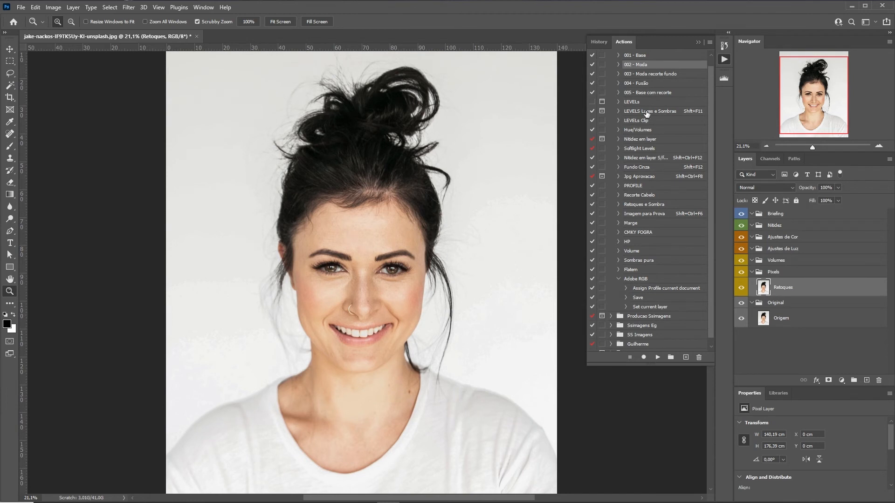
click(692, 71)
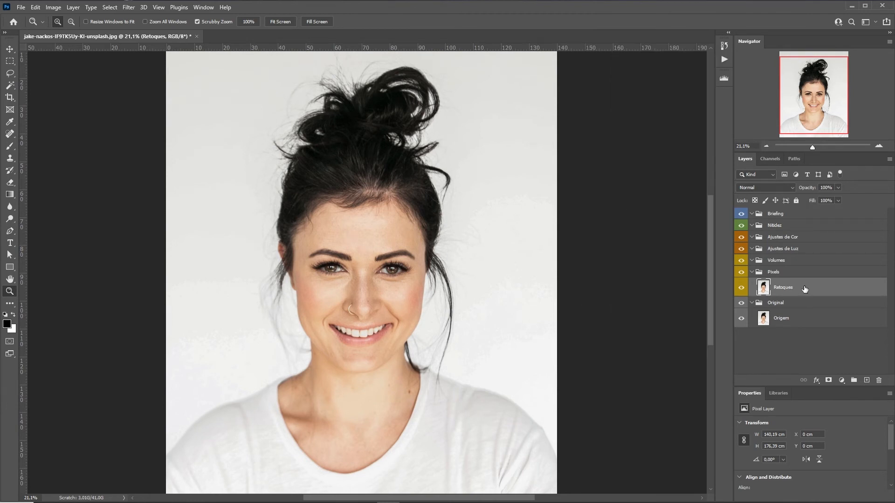
Duplicate Retoques, rename the copy 'Liquify' and convert it to a smart object
key(ctrl+j)
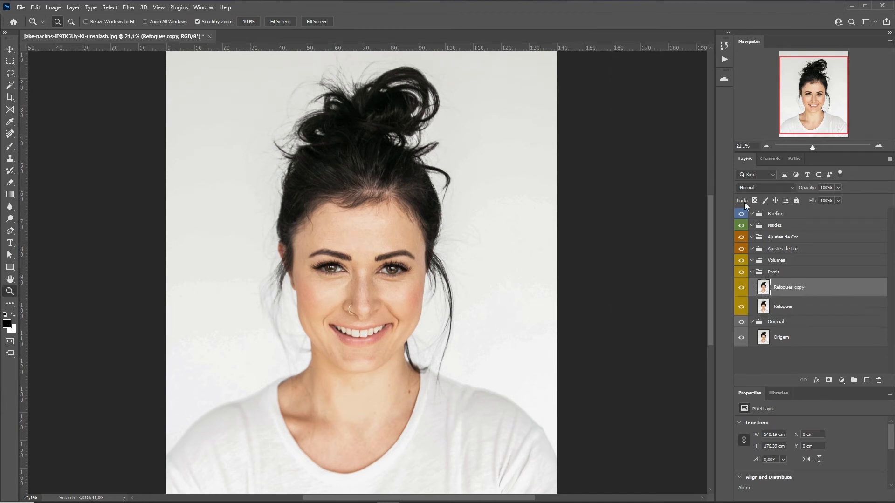
click(783, 284)
text(Liquify)
key(Return)
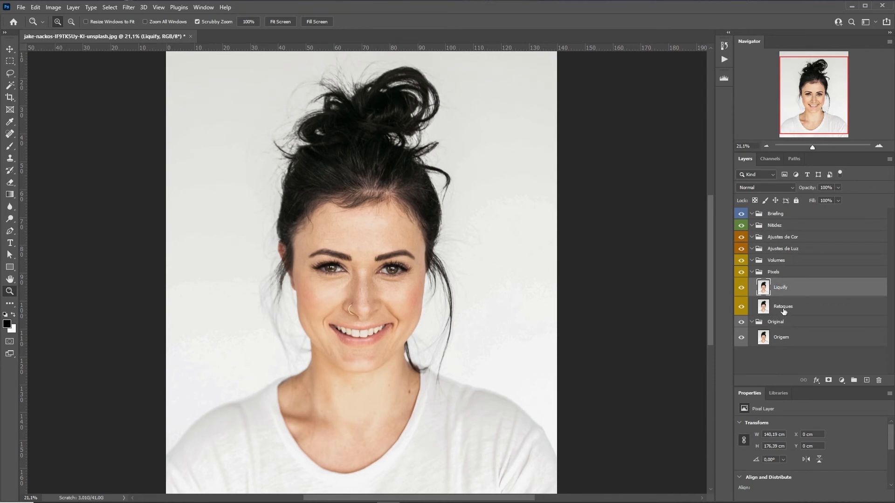
right_click(802, 293)
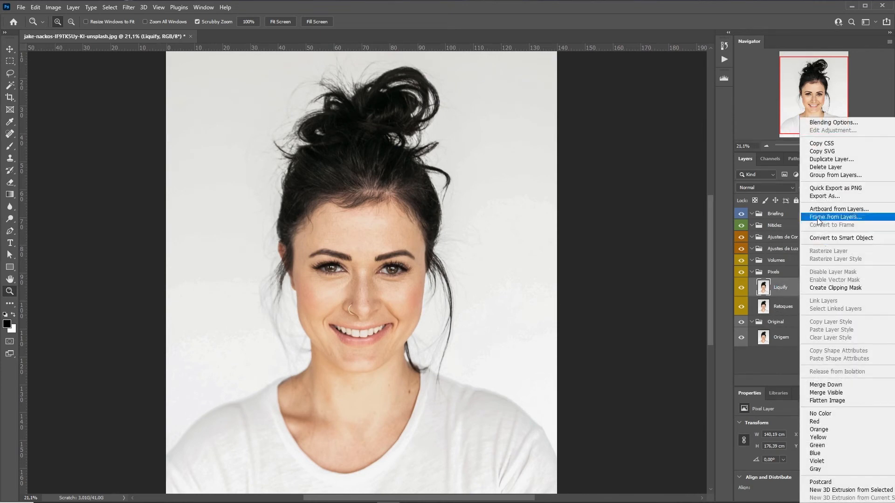
click(825, 237)
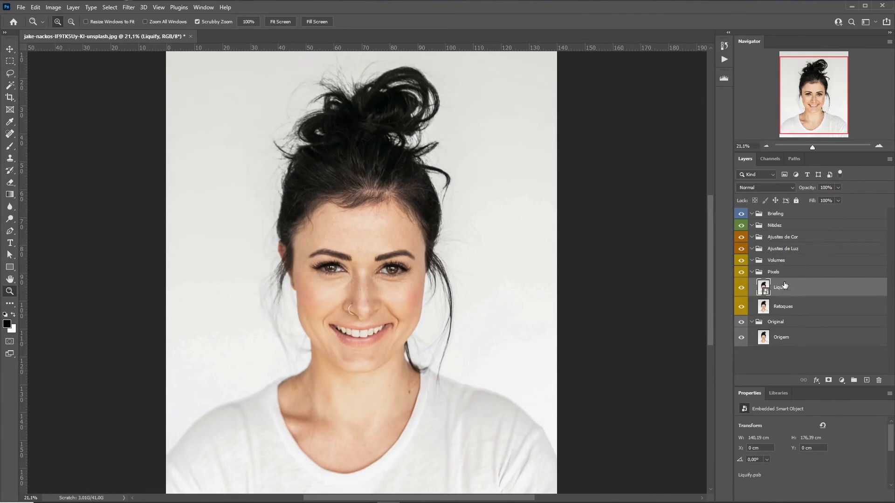
Open Liquify and nudge the hair's left edge with a size 800 warp brush
click(129, 7)
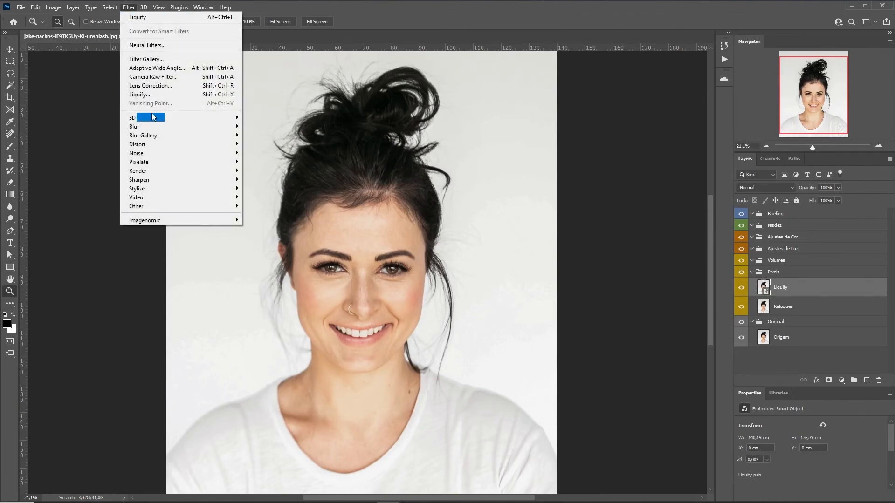
click(147, 93)
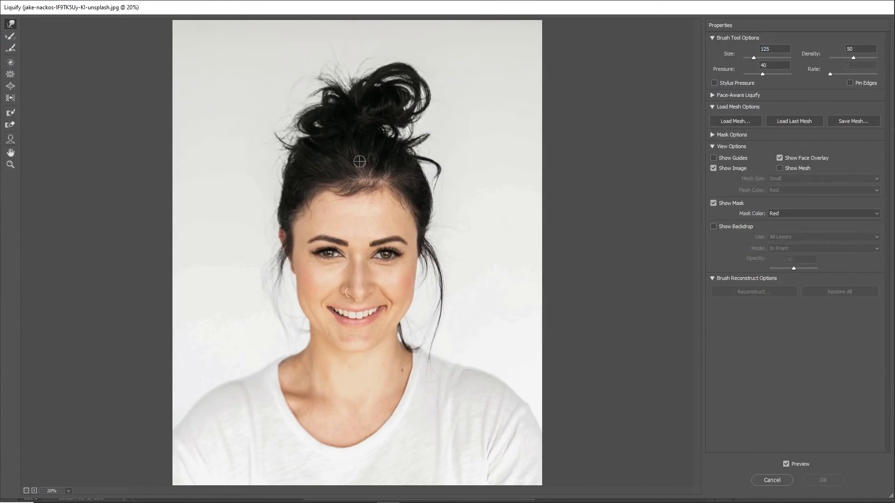
key(bracketright)
key(bracketright)
key(bracketright)
key(bracketright)
key(bracketright)
key(bracketright)
key(bracketright)
key(bracketright)
key(bracketright)
key(bracketright)
mouse_move(270, 187)
mouse_down()
mouse_move(268, 176)
mouse_move(269, 192)
mouse_up()
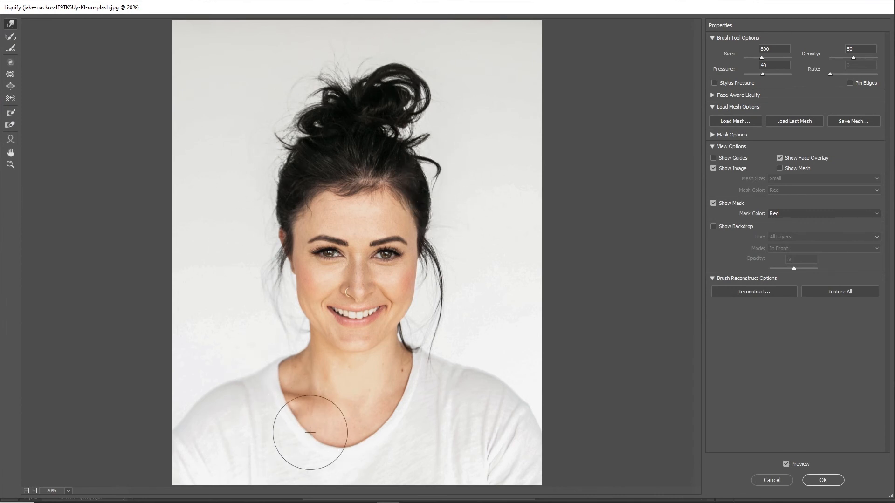
Lift the shirt's lower neckline with an 1100 brush, refining it zoomed in
key(bracketright)
key(bracketright)
key(bracketright)
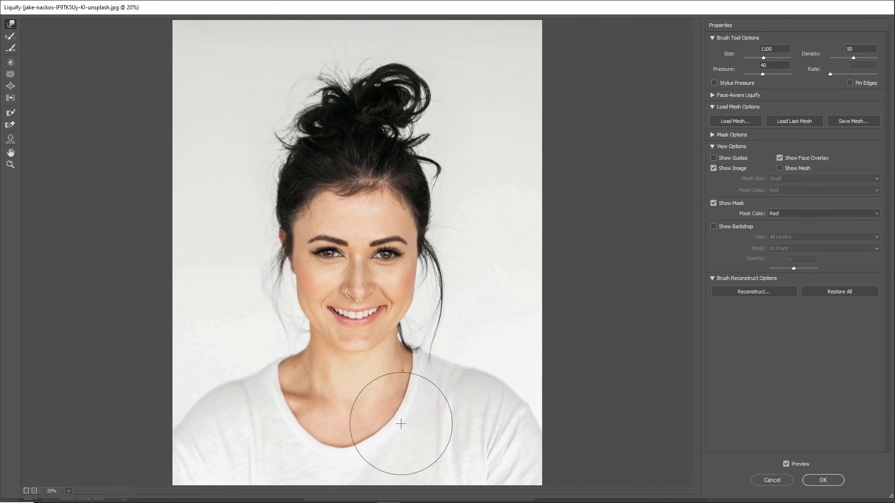
mouse_move(310, 462)
mouse_down()
mouse_move(314, 451)
mouse_move(342, 449)
mouse_up()
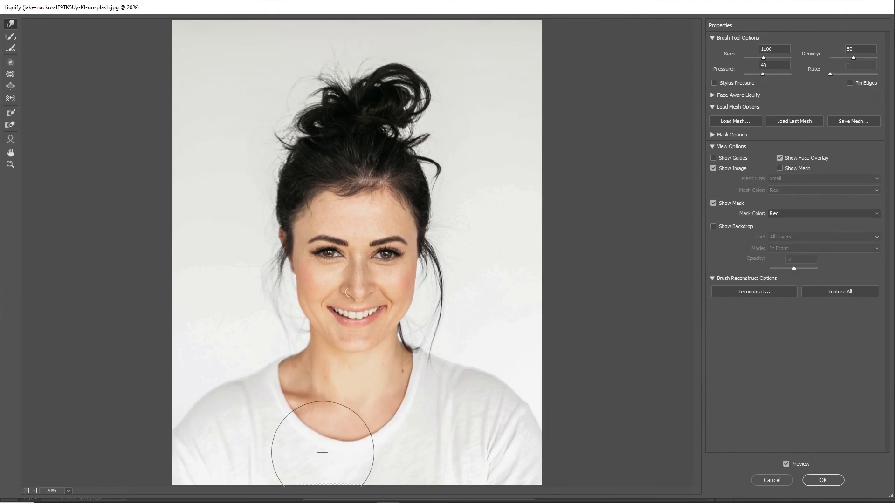
scroll(410, 405, up, 5)
key(bracketleft)
key(bracketleft)
key(bracketleft)
key(bracketleft)
key(bracketleft)
key(bracketleft)
key(bracketleft)
key(bracketleft)
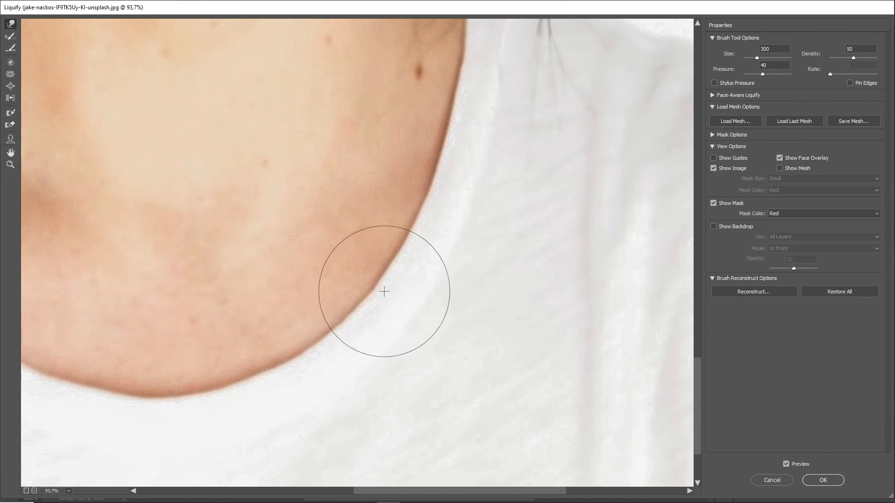
drag(350, 373, 470, 270)
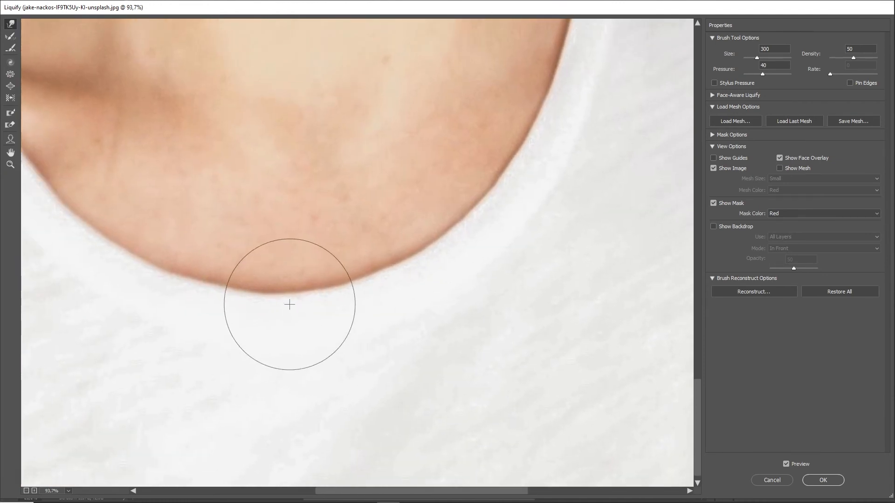
scroll(258, 300, down, 5)
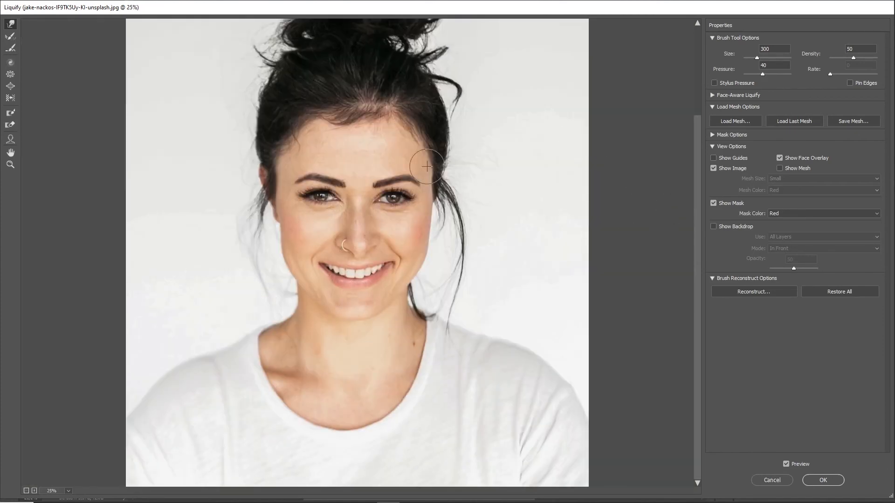
click(713, 106)
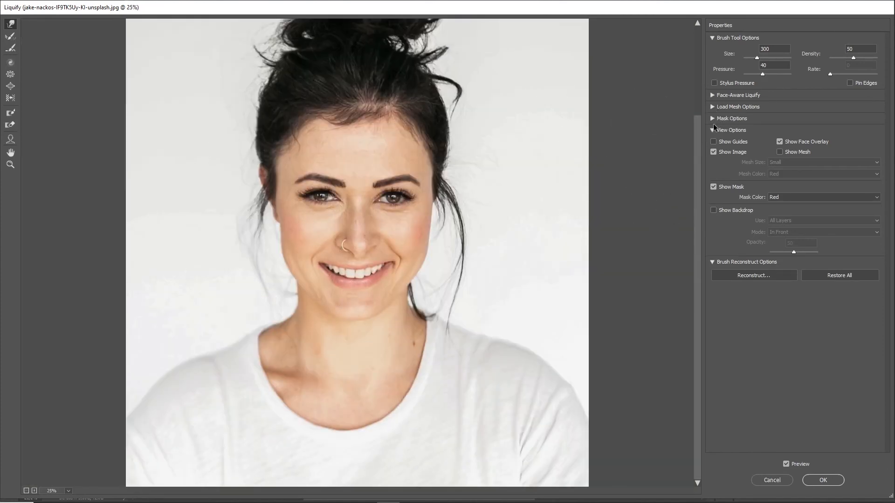
click(713, 130)
With Face-Aware Liquify, increase the smile, set lower lip to -27 and upper lip to 66
click(11, 139)
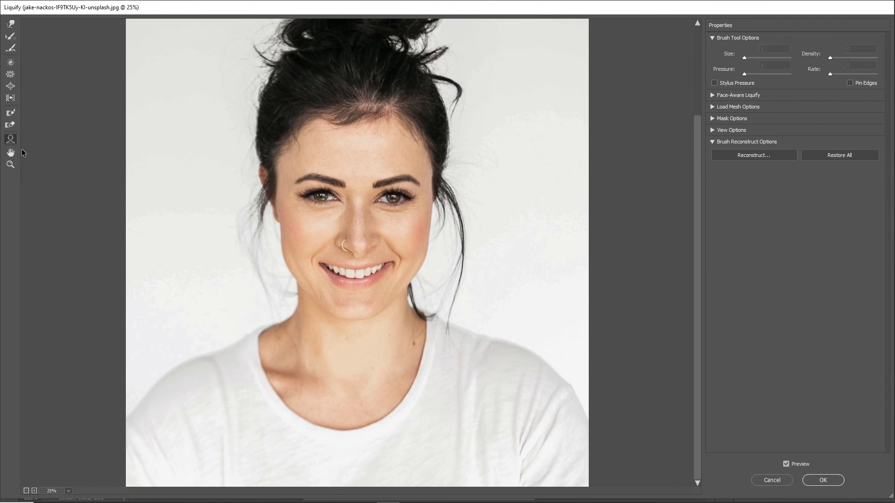
click(713, 95)
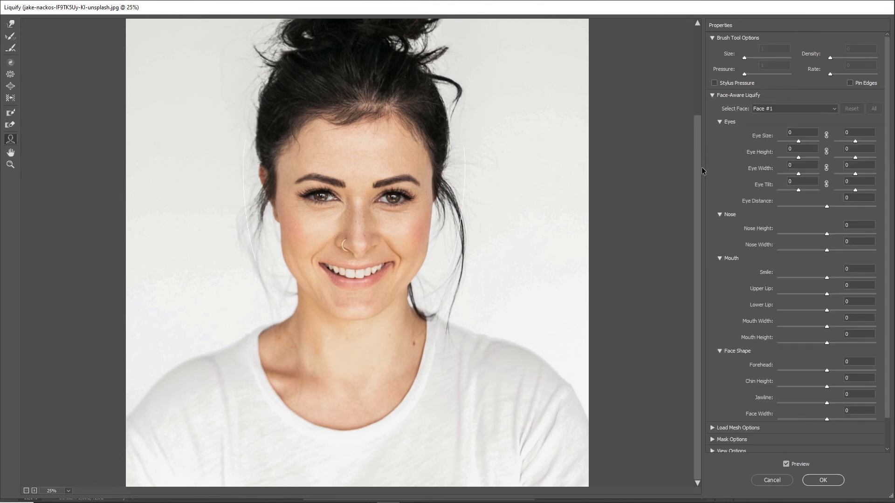
click(720, 122)
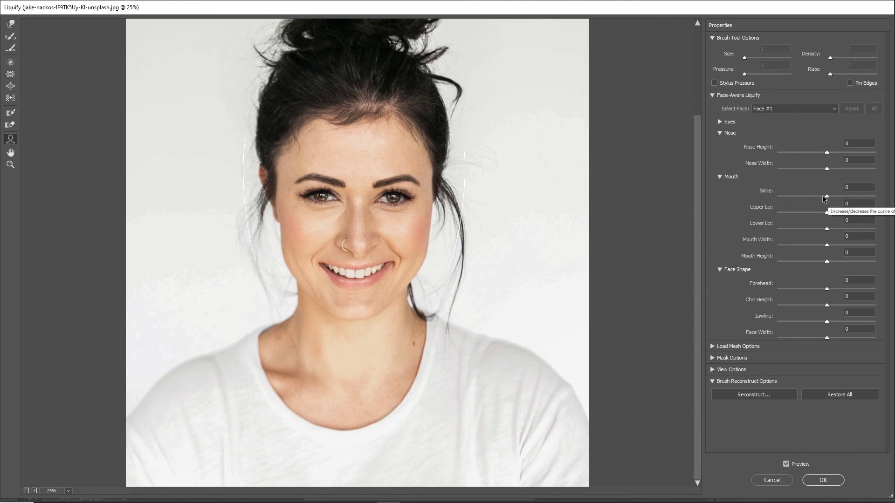
drag(827, 196, 837, 195)
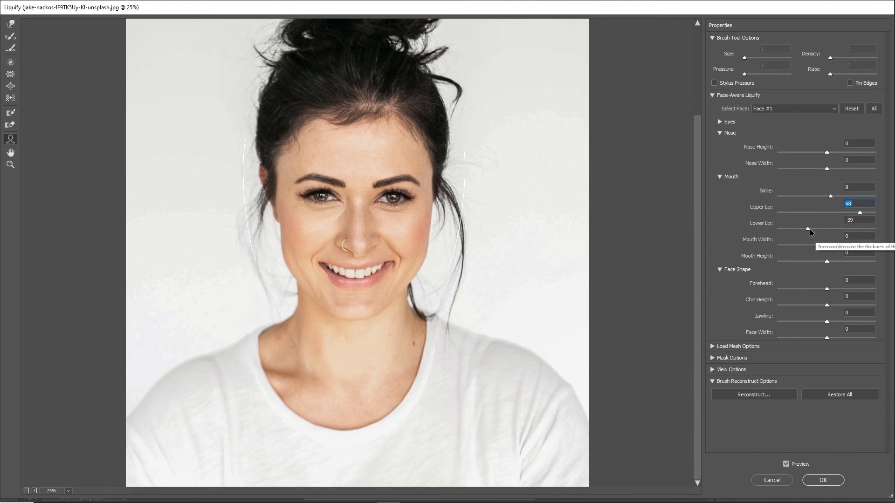
drag(809, 228, 813, 228)
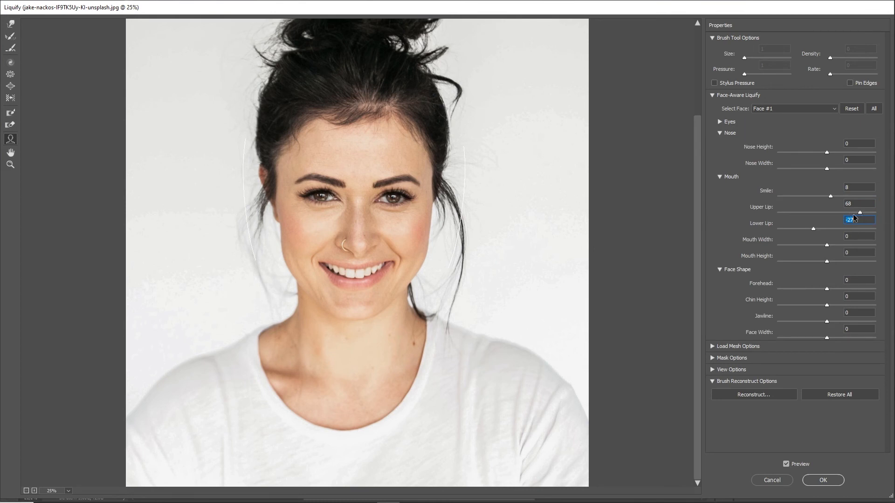
drag(860, 213, 858, 213)
mouse_move(361, 322)
mouse_move(343, 102)
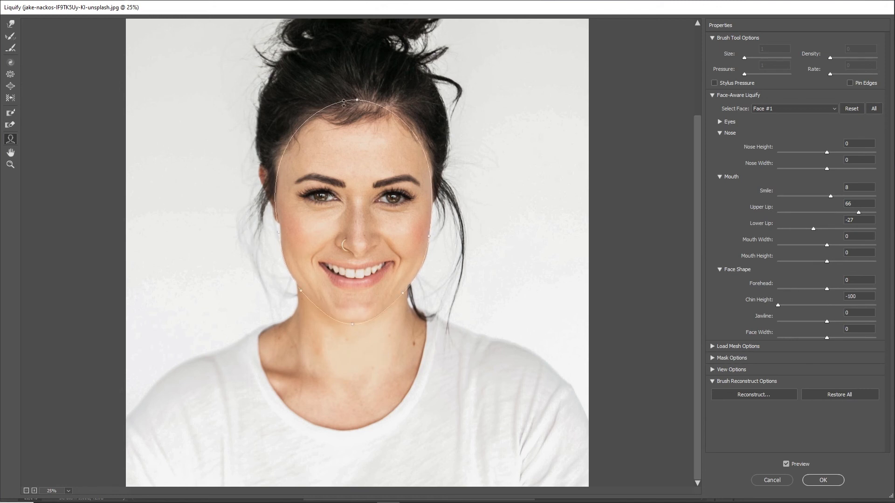
mouse_move(269, 236)
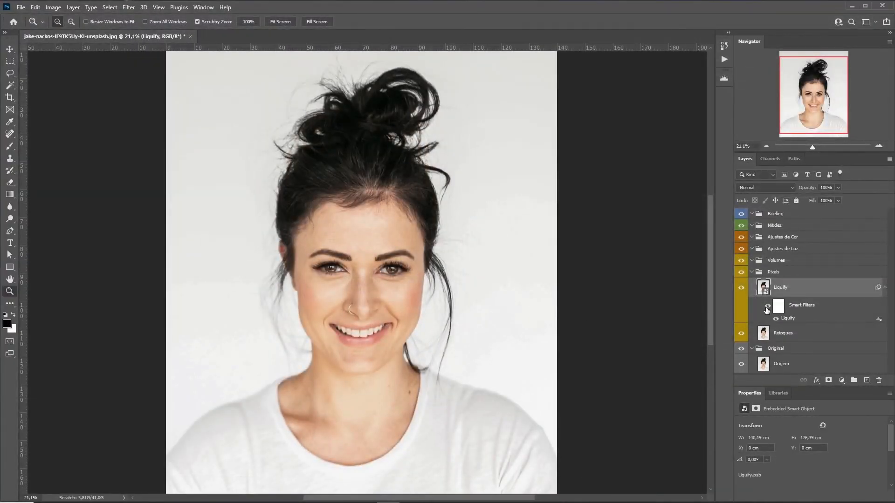
Reopen the Liquify smart filter, Reconstruct at a slightly reduced amount, and apply
drag(424, 280, 406, 285)
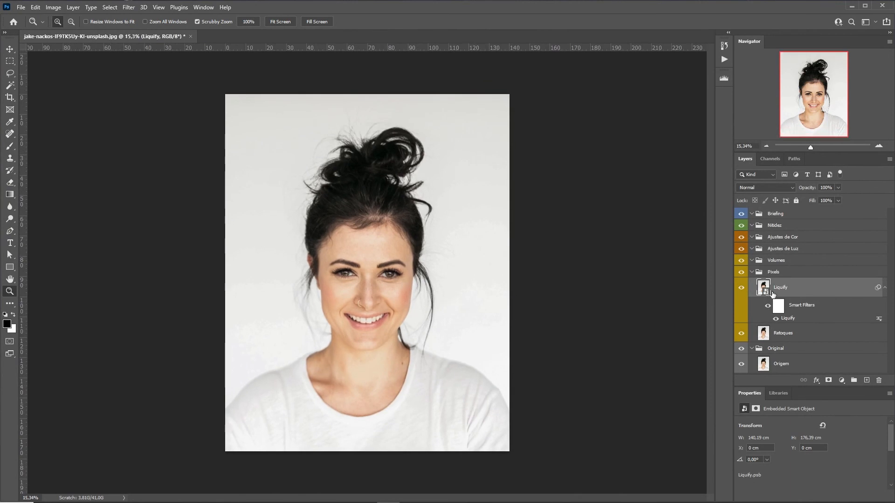
double_click(787, 318)
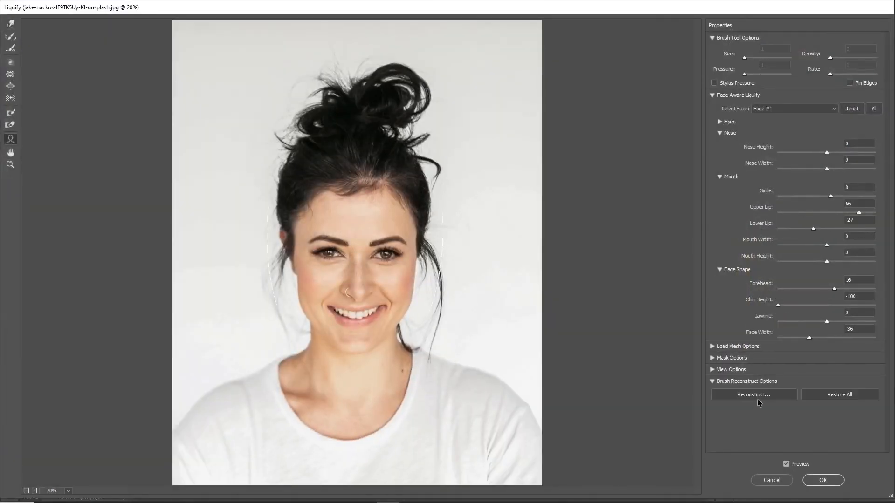
click(753, 395)
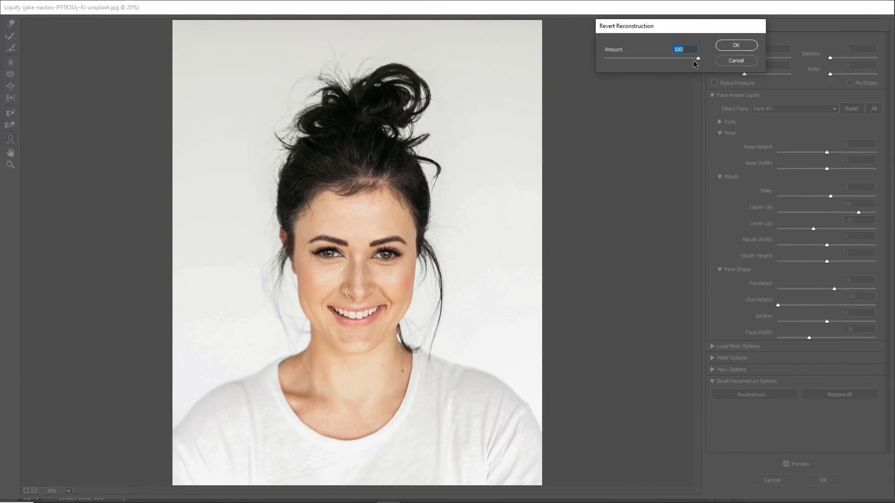
drag(694, 63, 693, 66)
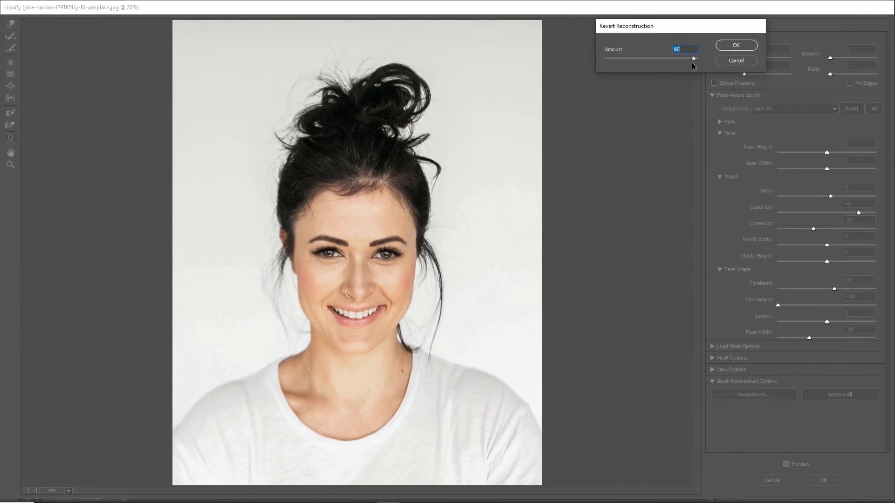
click(735, 45)
key(Return)
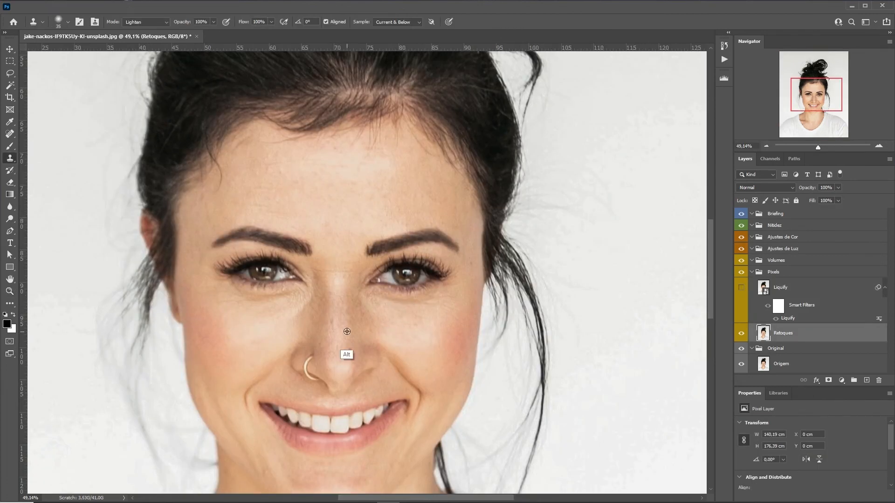
Pan the view onto the light-background portrait's face
drag(421, 411, 442, 284)
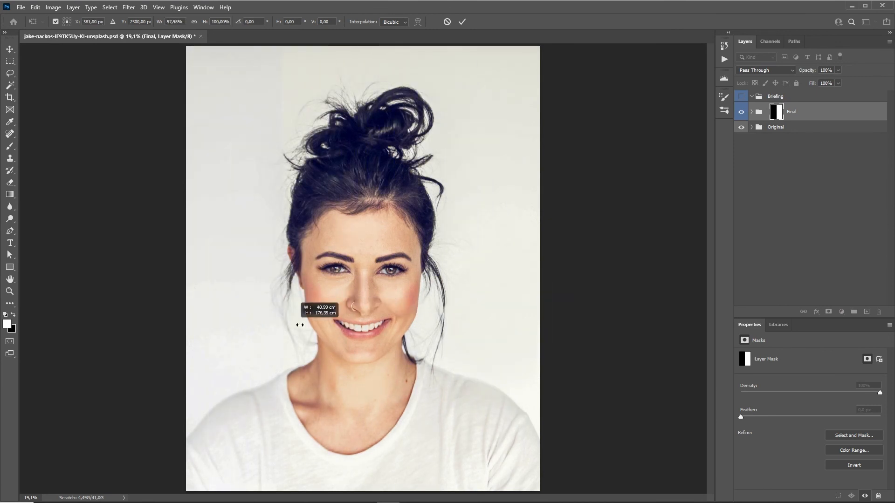
Slide the Final group's before/after split to the left edge, then back to the right
drag(482, 325, 185, 318)
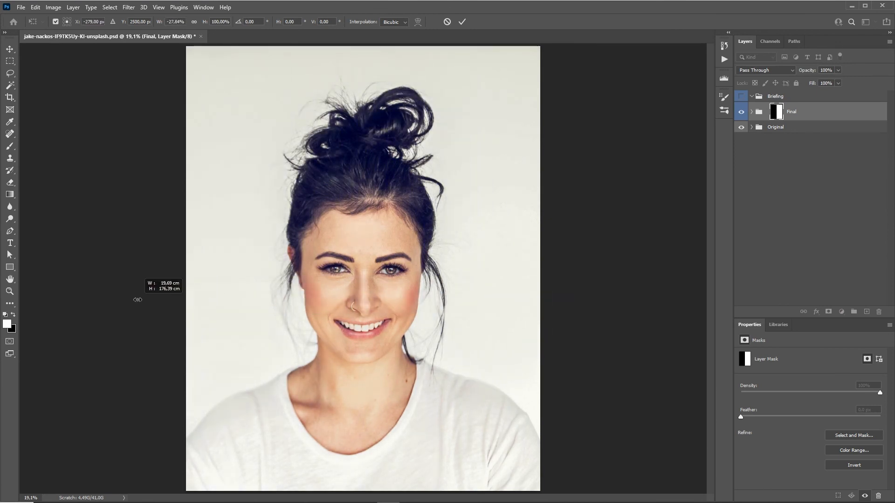
drag(138, 300, 528, 299)
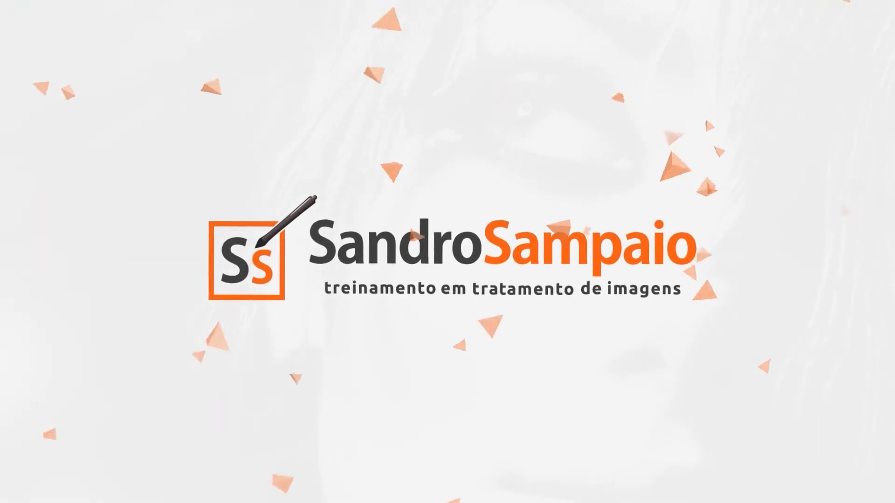